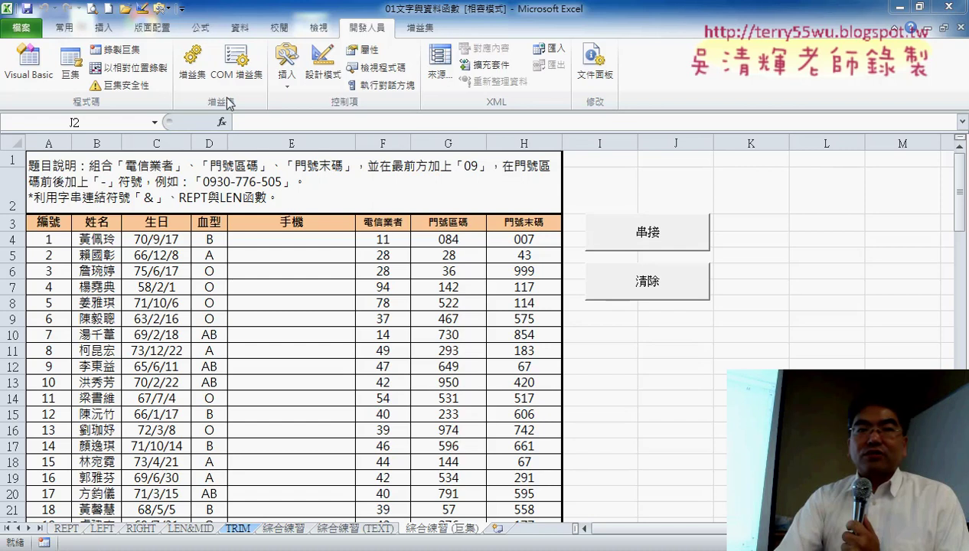
# Open the workbook's Macro dialog, which lists the 串接 and 清除 macros
pyautogui.click(79, 80)
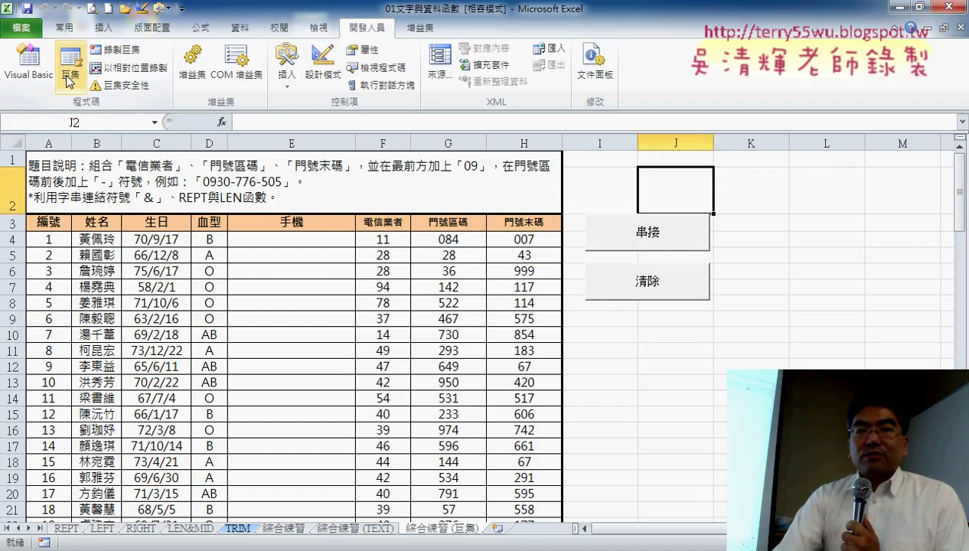
pyautogui.click(68, 78)
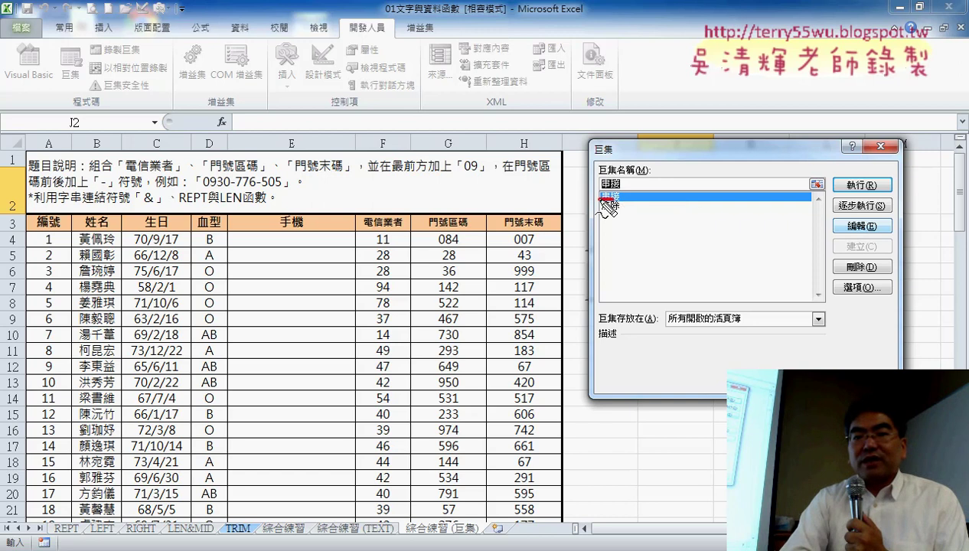
# Open the 串接 macro for editing so Module1's code shows in the VBA editor
pyautogui.moveTo(633, 205); pyautogui.dragTo(621, 201)
pyautogui.moveTo(872, 205); pyautogui.dragTo(869, 232)
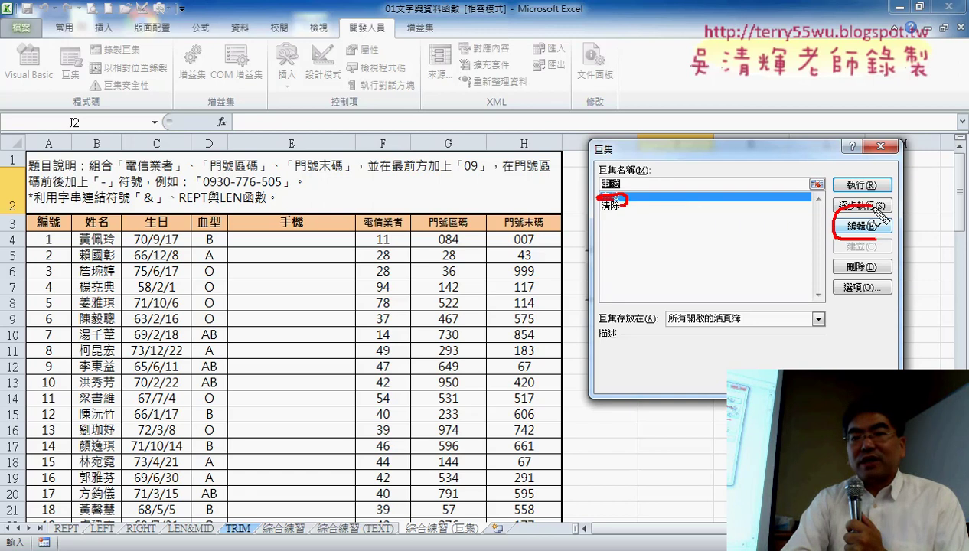
pyautogui.press('Escape')
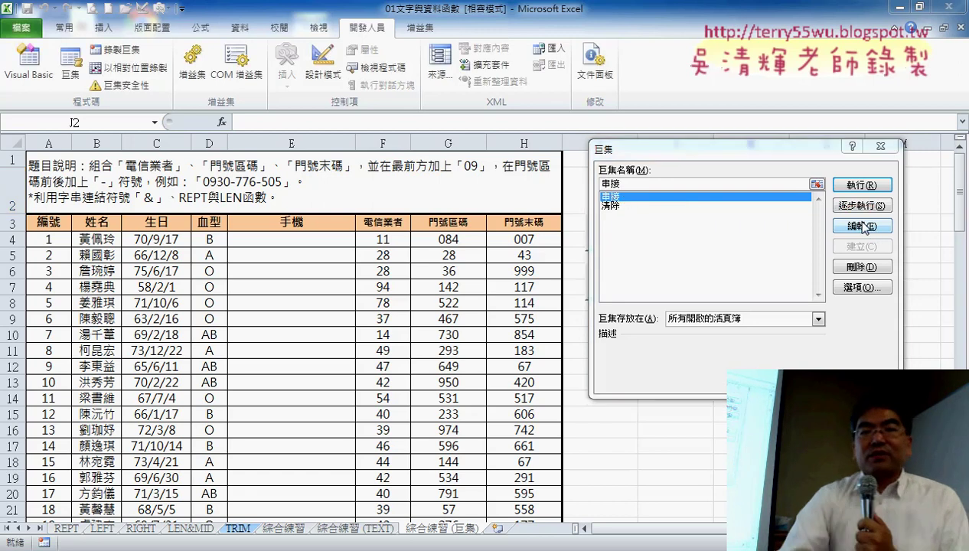
pyautogui.click(861, 226)
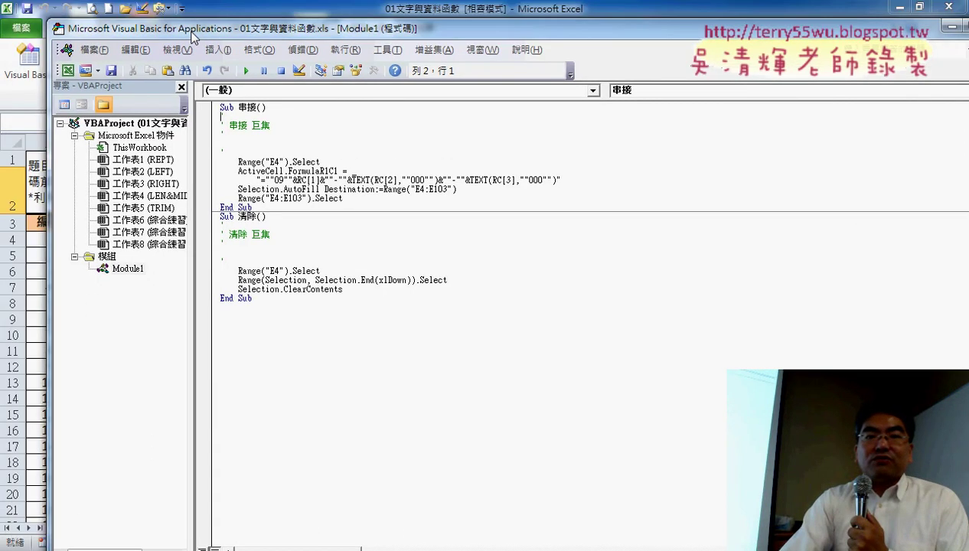
# Move and shrink the VBA editor window over the left part of the worksheet
pyautogui.moveTo(200, 38)
pyautogui.mouseDown()
pyautogui.moveTo(193, 36)
pyautogui.moveTo(264, 92)
pyautogui.moveTo(205, 52)
pyautogui.mouseUp()
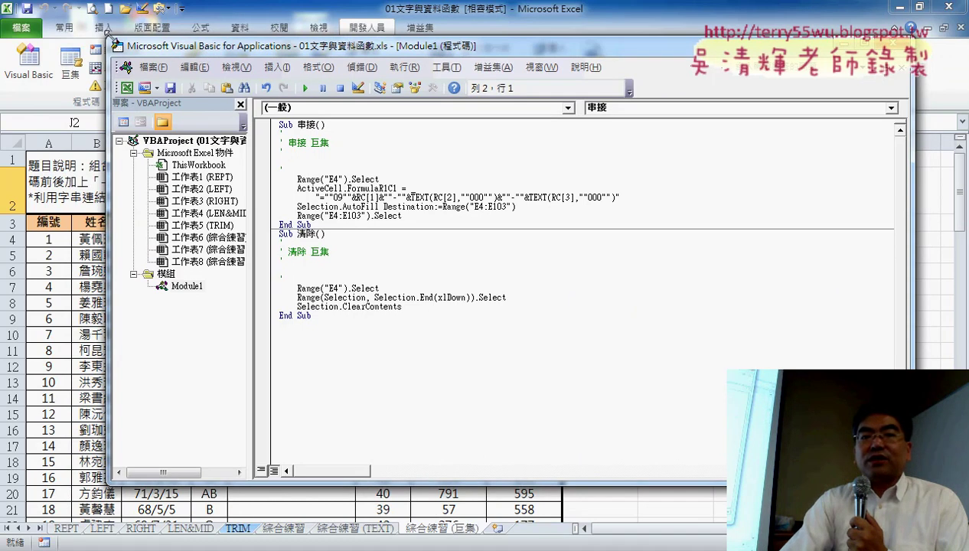
pyautogui.moveTo(106, 37); pyautogui.dragTo(59, 37)
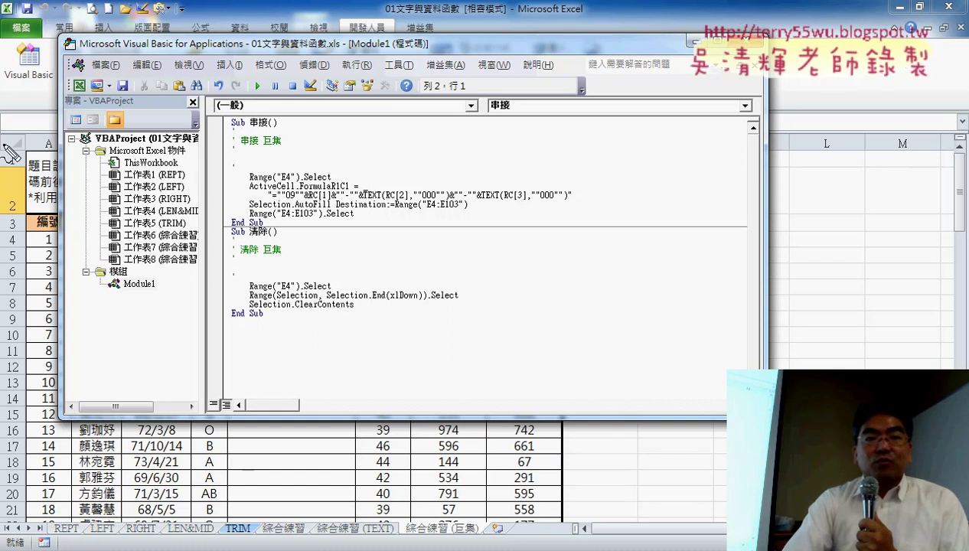
pyautogui.moveTo(155, 307)
pyautogui.mouseDown()
pyautogui.moveTo(95, 299)
pyautogui.moveTo(178, 283)
pyautogui.mouseUp()
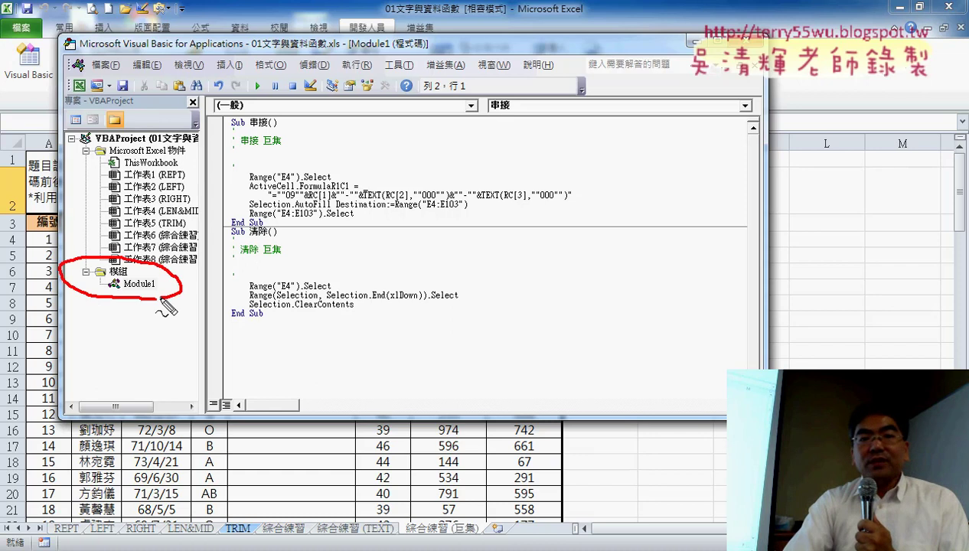
pyautogui.moveTo(260, 237)
pyautogui.mouseDown()
pyautogui.moveTo(208, 150)
pyautogui.moveTo(343, 164)
pyautogui.moveTo(304, 234)
pyautogui.mouseUp()
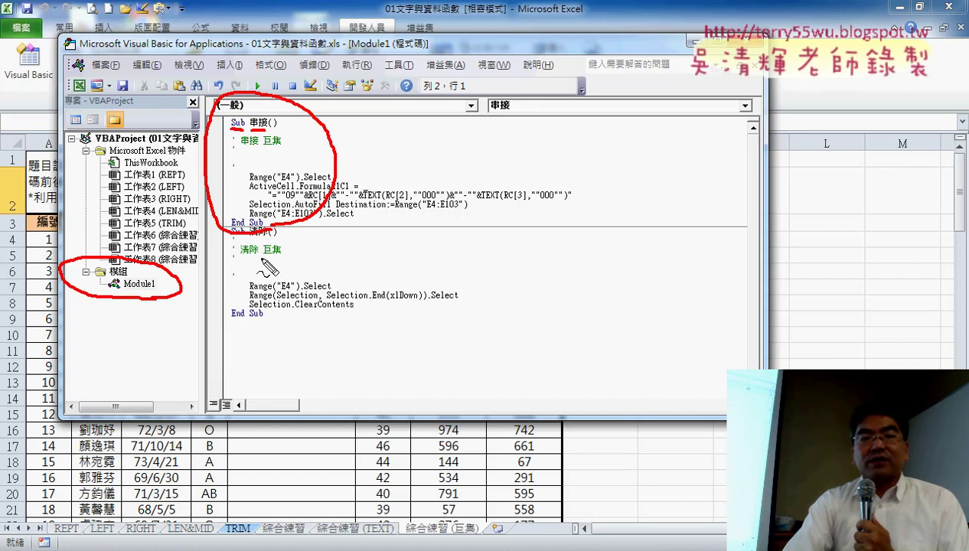
pyautogui.moveTo(261, 337)
pyautogui.mouseDown()
pyautogui.moveTo(229, 218)
pyautogui.moveTo(299, 322)
pyautogui.moveTo(256, 334)
pyautogui.mouseUp()
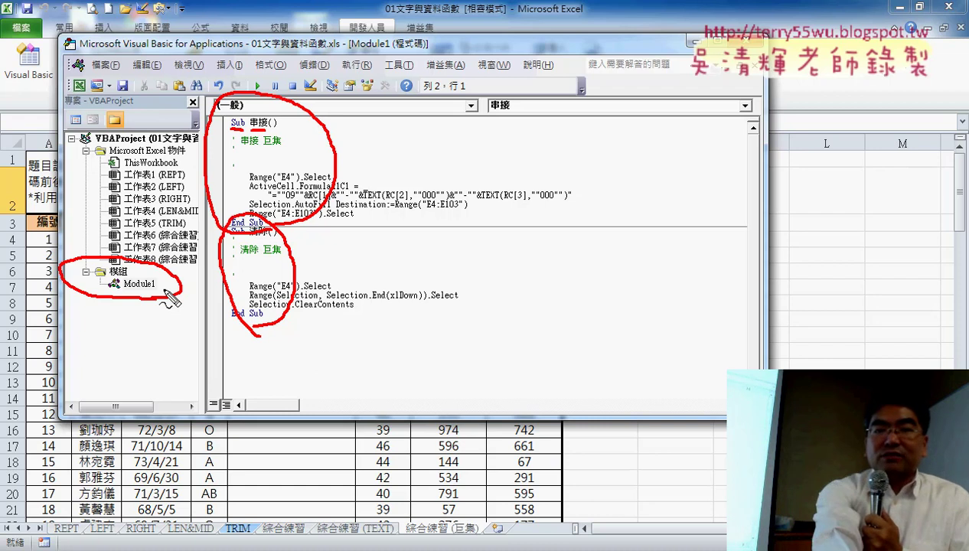
pyautogui.press('Escape')
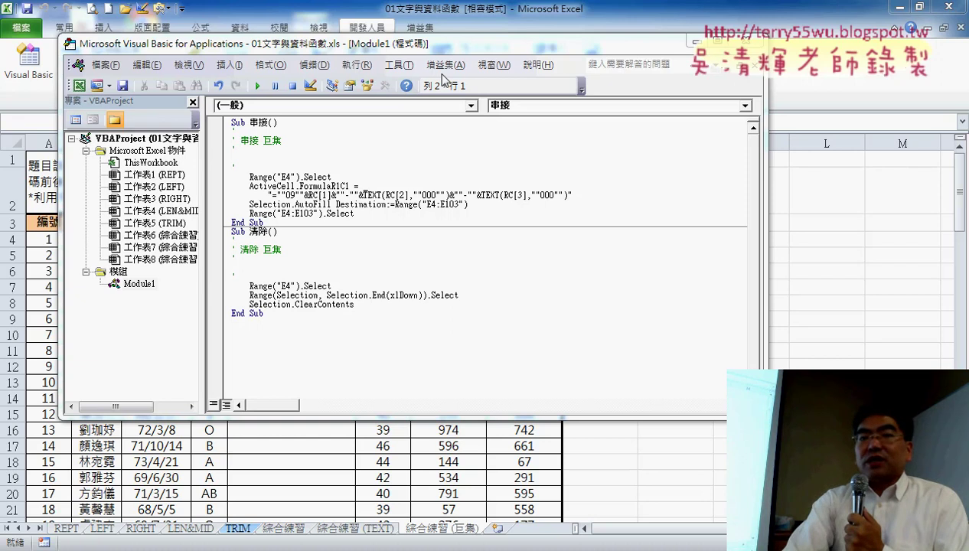
# Set the VBA code font size to 12 in Tools > Options > Editor Format
pyautogui.click(399, 65)
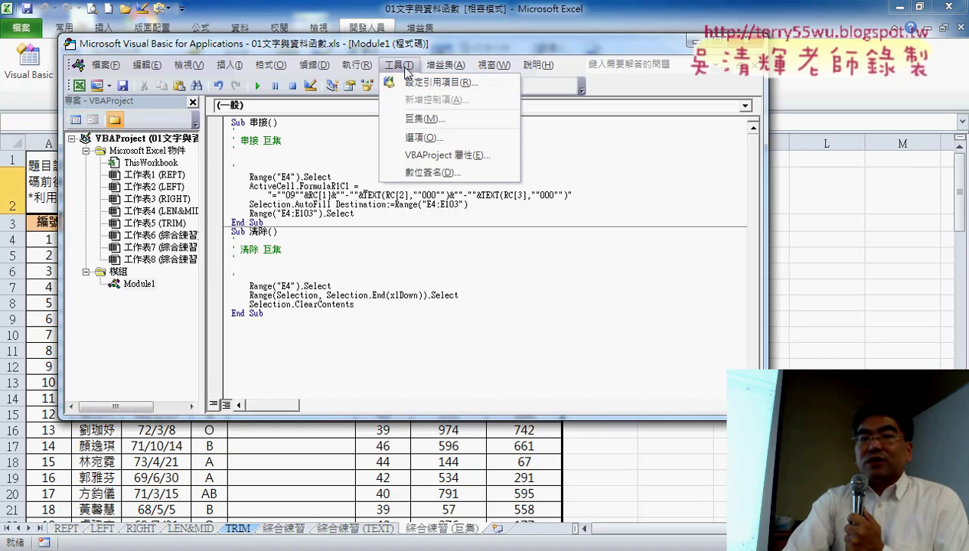
pyautogui.click(422, 137)
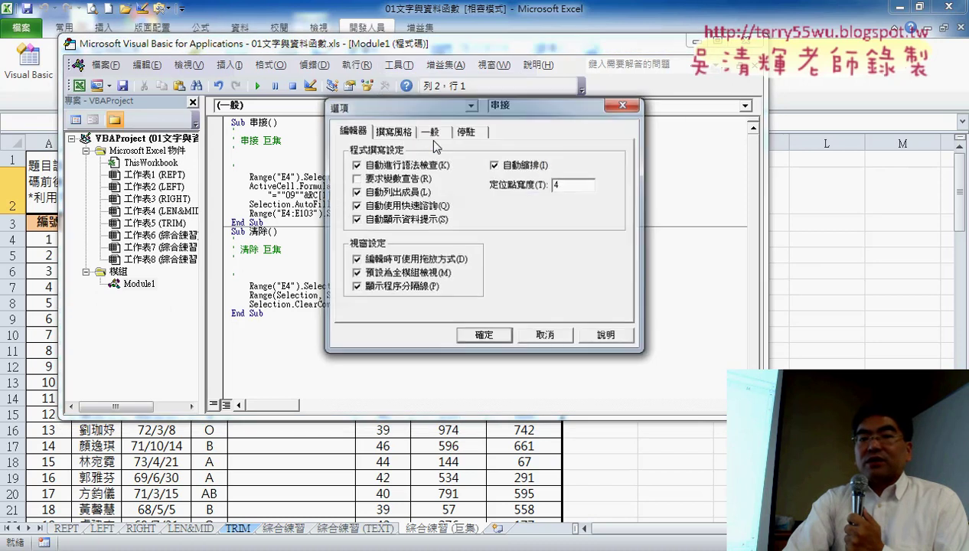
pyautogui.click(394, 131)
pyautogui.click(556, 199)
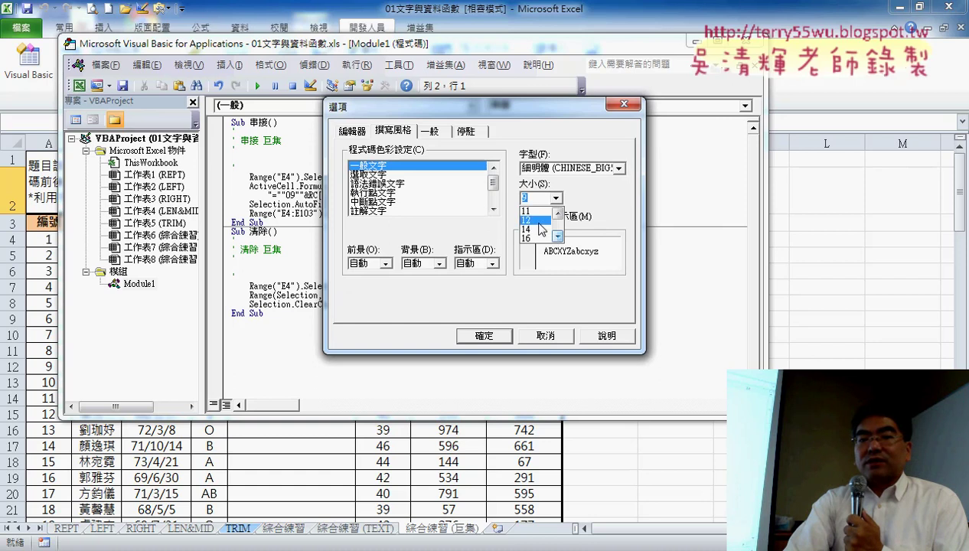
pyautogui.click(528, 235)
pyautogui.click(485, 337)
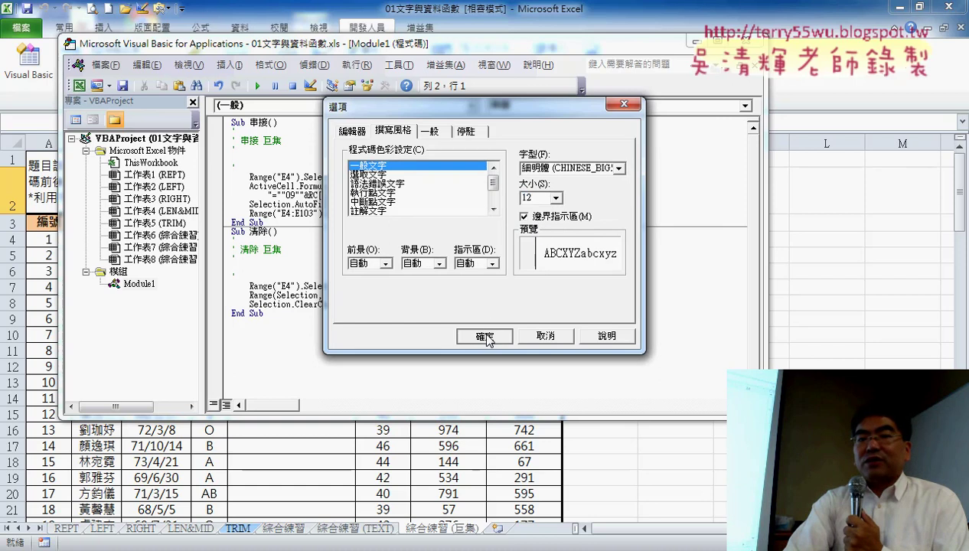
pyautogui.click(552, 199)
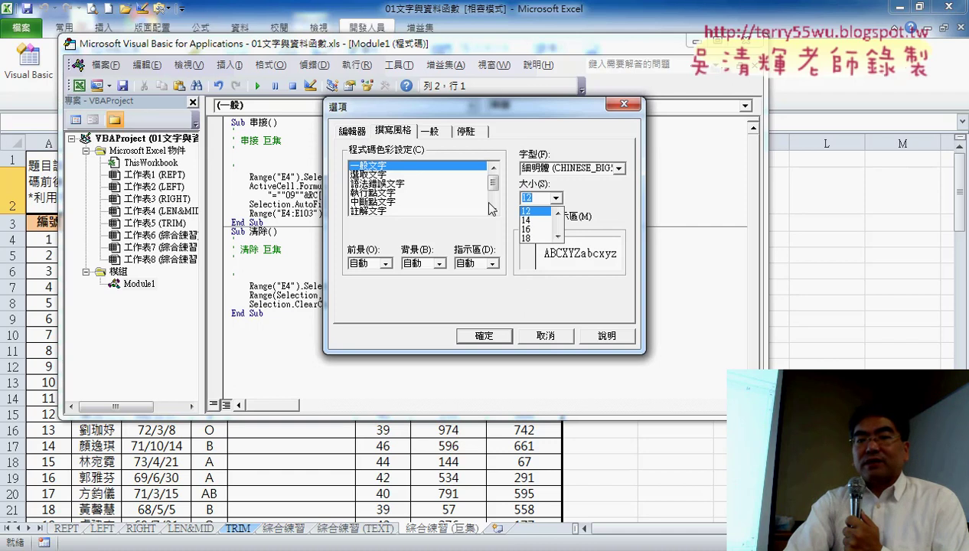
pyautogui.click(535, 211)
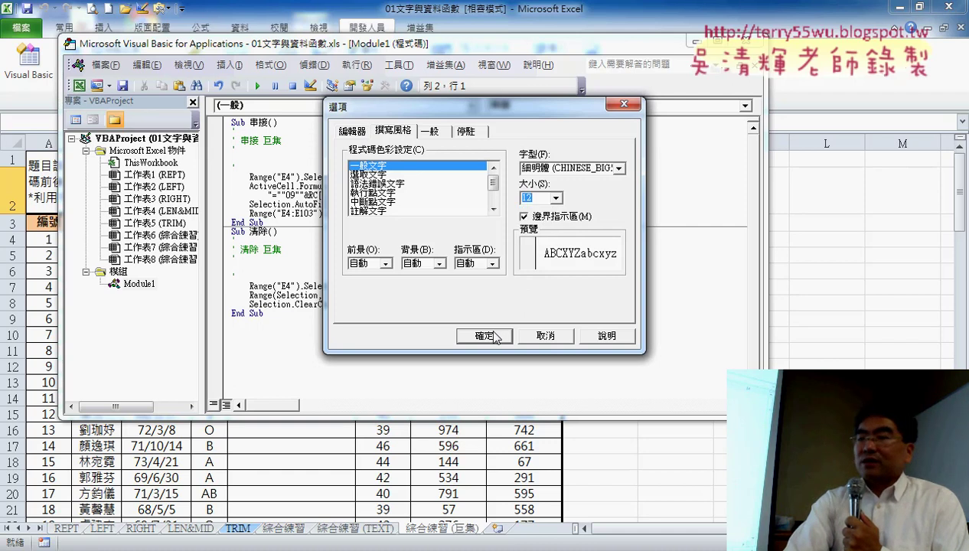
pyautogui.click(496, 338)
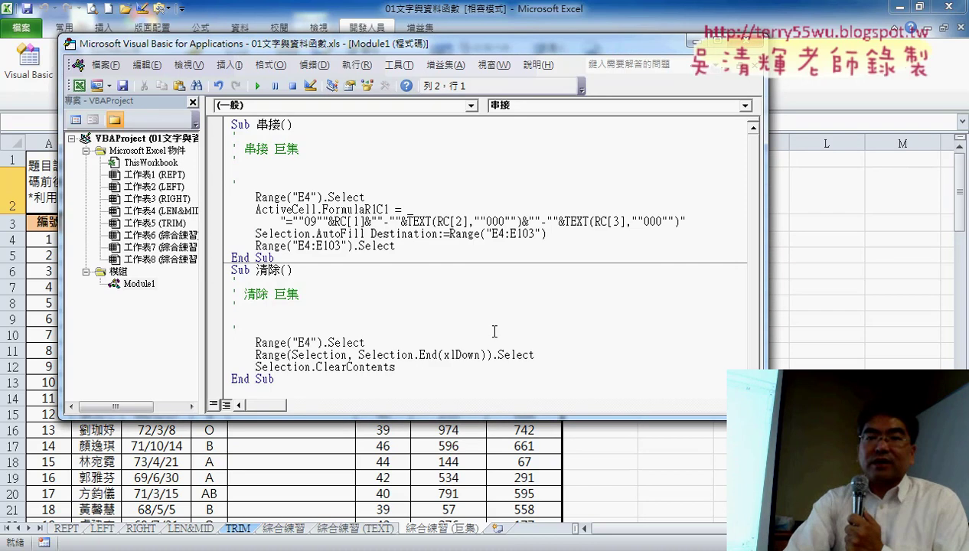
# Increase the code font size to 14 in the Editor Format options
pyautogui.click(399, 64)
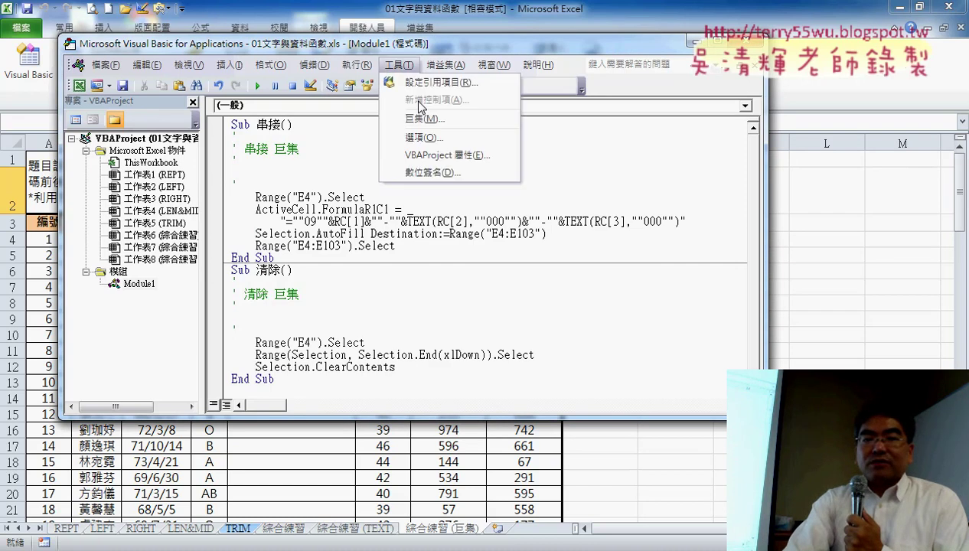
pyautogui.click(433, 138)
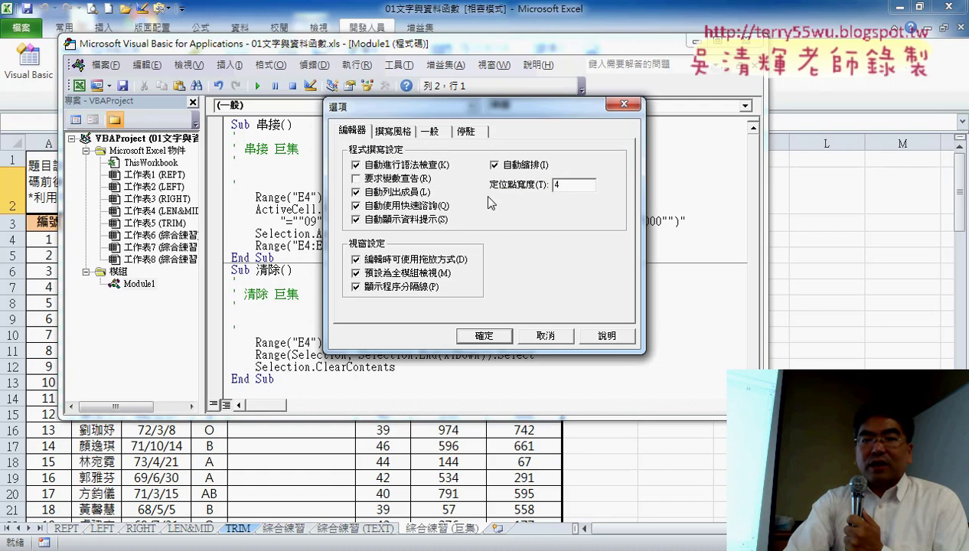
pyautogui.click(405, 133)
pyautogui.click(555, 197)
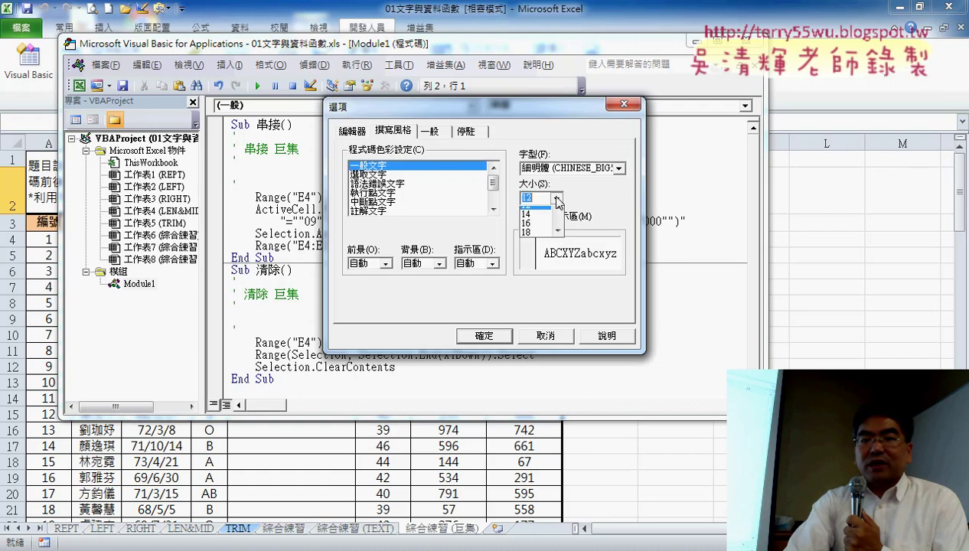
pyautogui.click(536, 217)
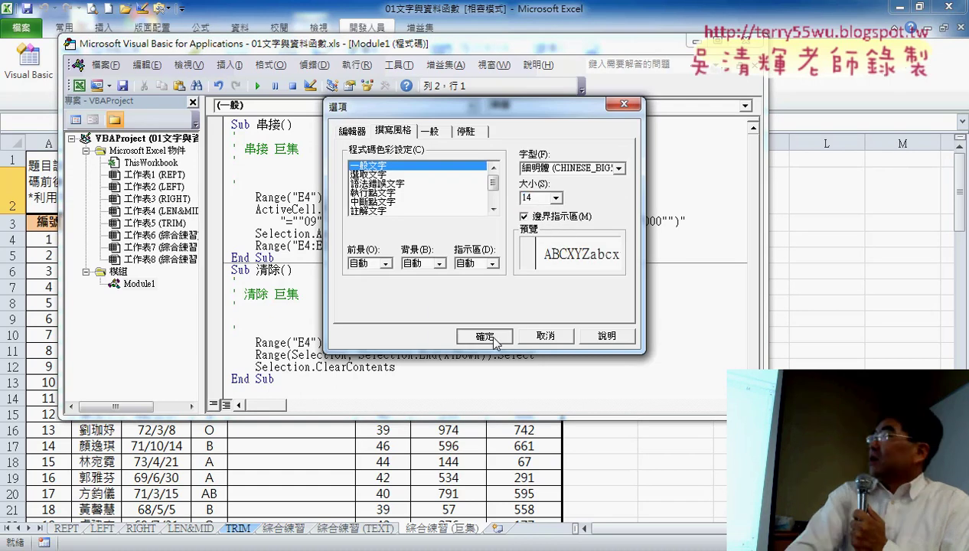
pyautogui.click(484, 335)
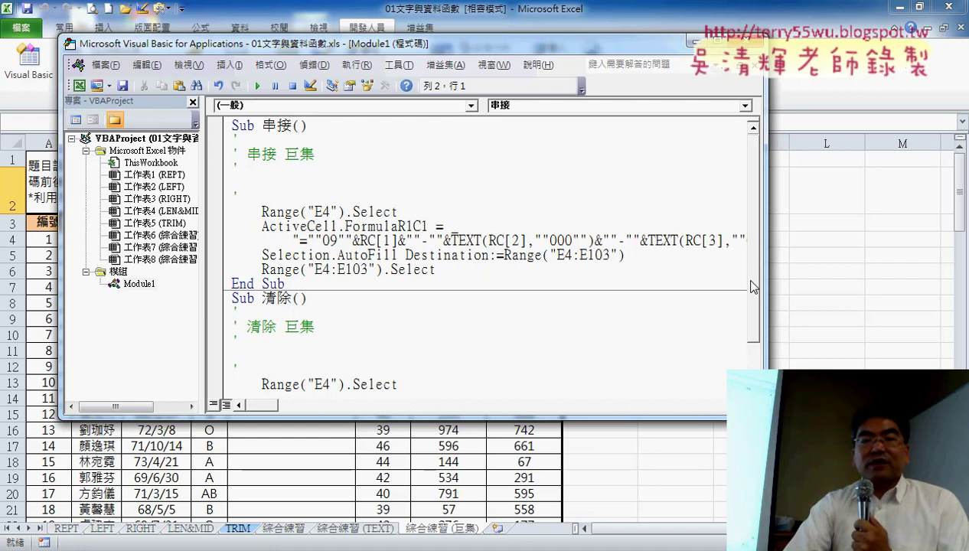
# Widen the editor to show the full formula line and select the 串接 macro code
pyautogui.moveTo(767, 283)
pyautogui.mouseDown()
pyautogui.moveTo(953, 285)
pyautogui.moveTo(927, 287)
pyautogui.mouseUp()
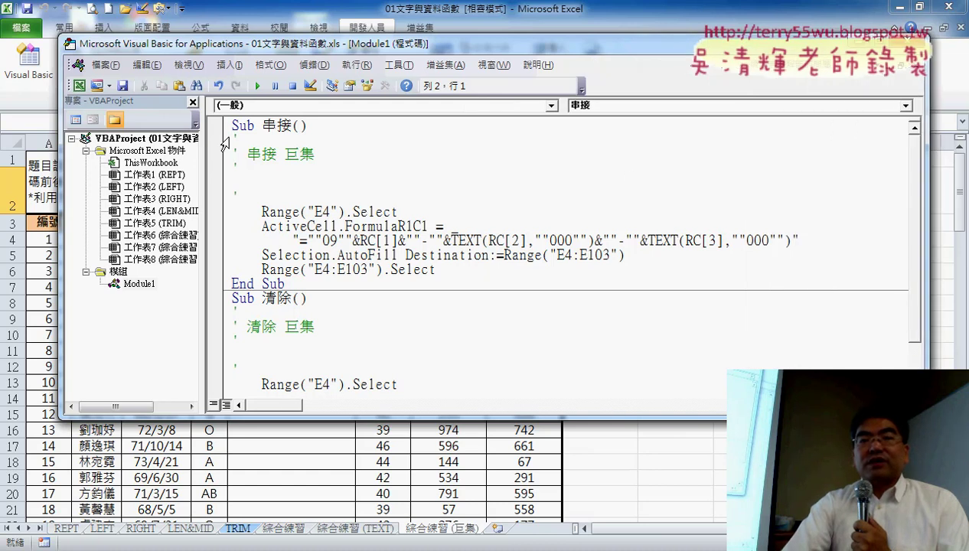
pyautogui.moveTo(255, 127)
pyautogui.mouseDown()
pyautogui.moveTo(233, 124)
pyautogui.moveTo(306, 125)
pyautogui.mouseUp()
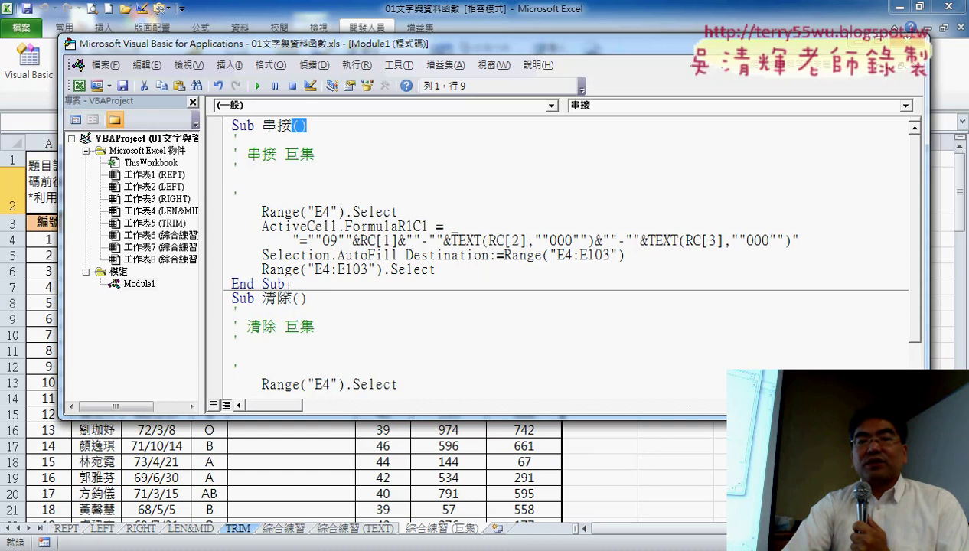
pyautogui.moveTo(289, 285); pyautogui.dragTo(226, 120)
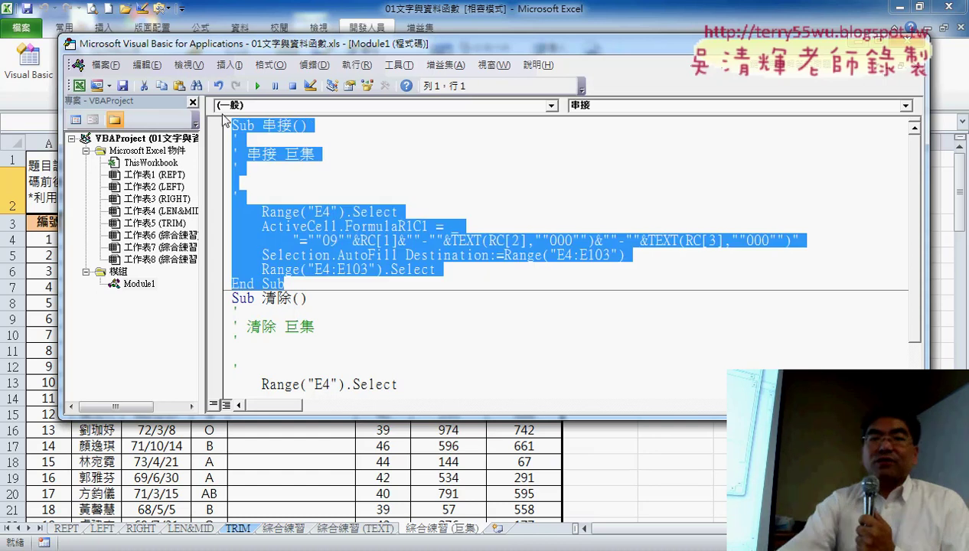
# Delete the recorded comment lines under Sub 串接() and indent the empty line
pyautogui.click(290, 205)
pyautogui.moveTo(239, 197); pyautogui.dragTo(219, 139)
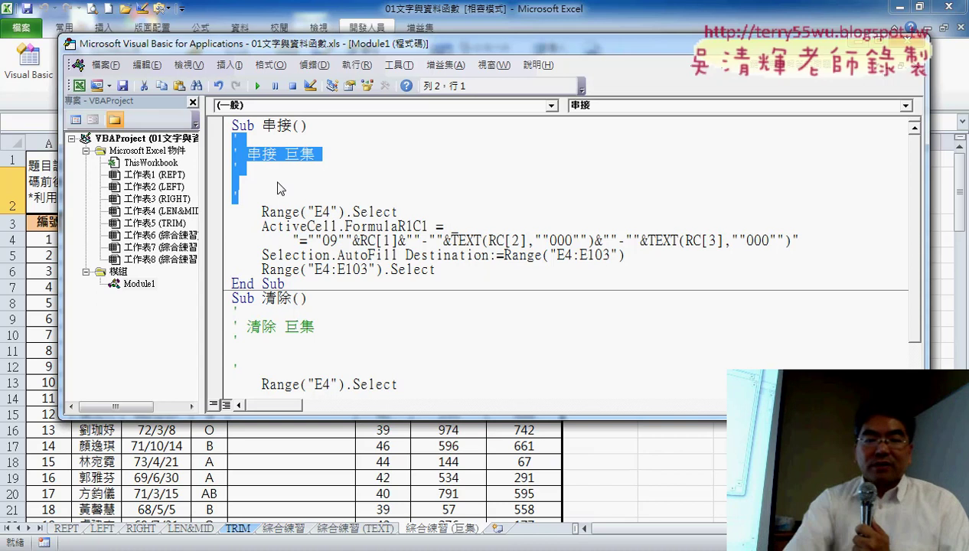
pyautogui.press('Delete')
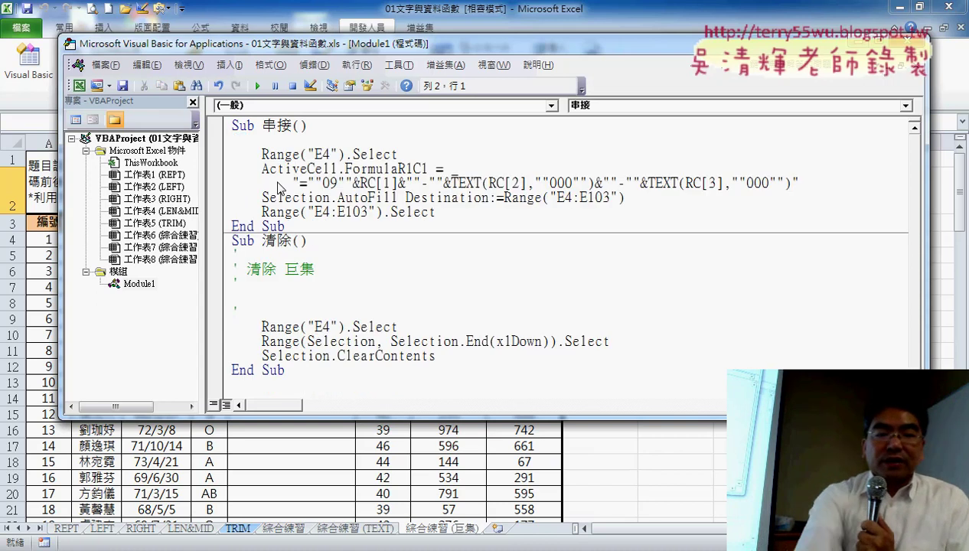
pyautogui.press('Tab')
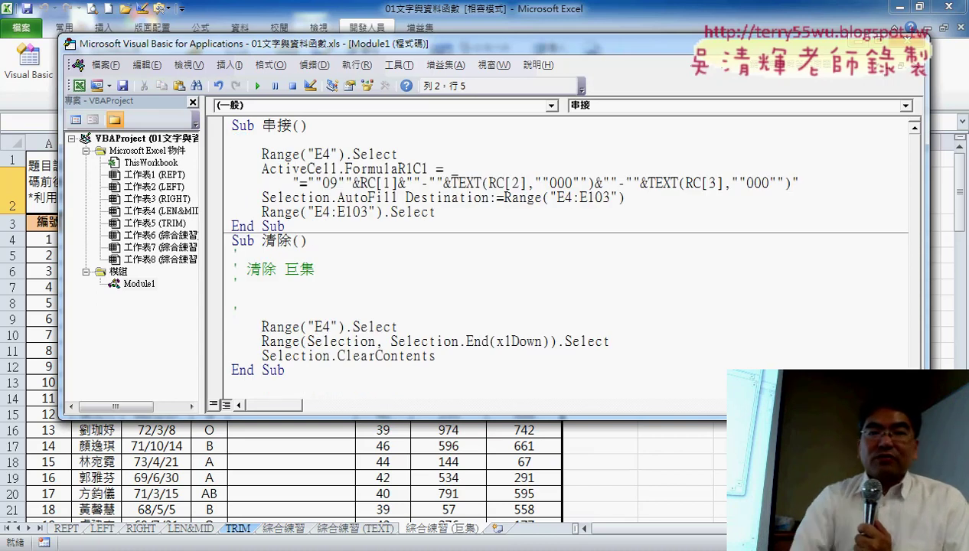
# Type a '1. comment above Range("E4").Select, then highlight Range("E4") and .Select
pyautogui.write("'")
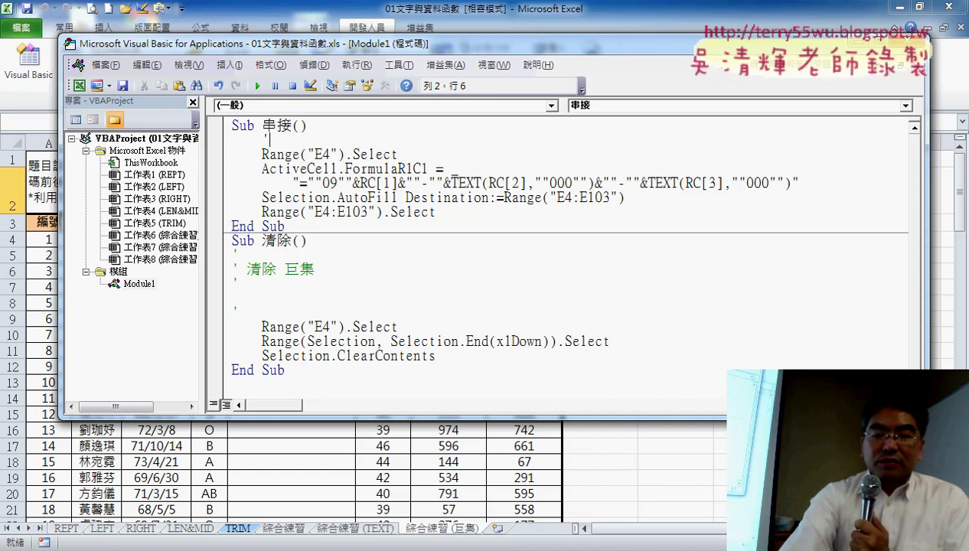
pyautogui.write('1.')
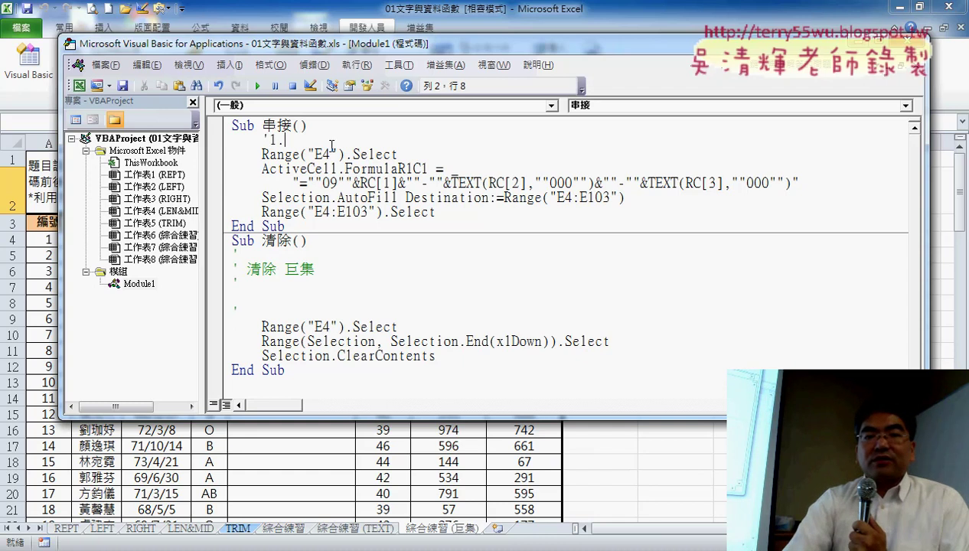
pyautogui.moveTo(317, 154); pyautogui.dragTo(393, 155)
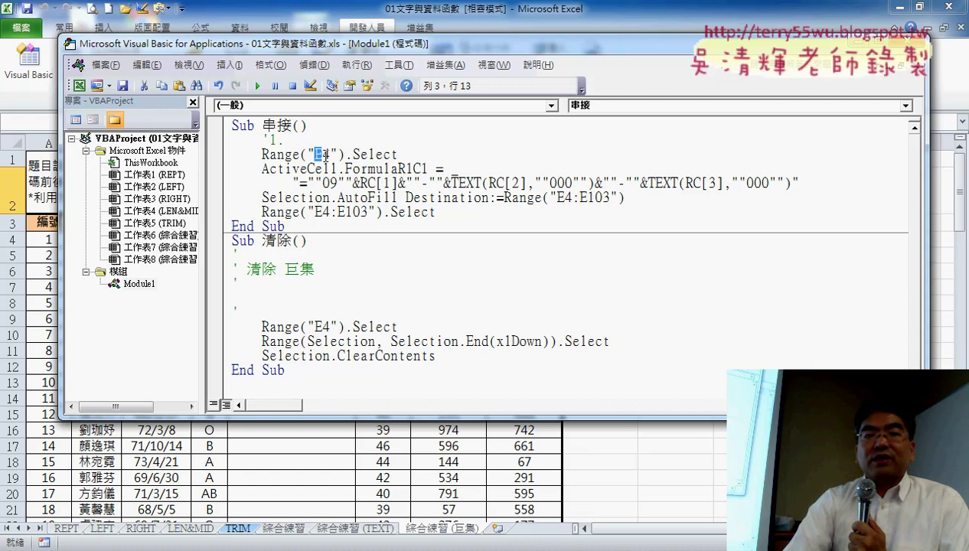
pyautogui.click(396, 156)
pyautogui.moveTo(262, 154); pyautogui.dragTo(346, 155)
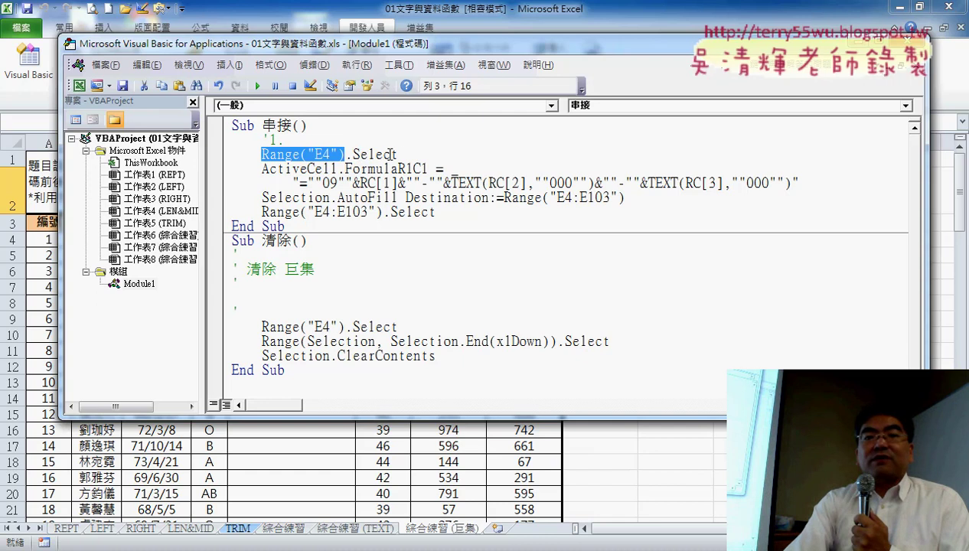
pyautogui.moveTo(395, 155); pyautogui.dragTo(347, 154)
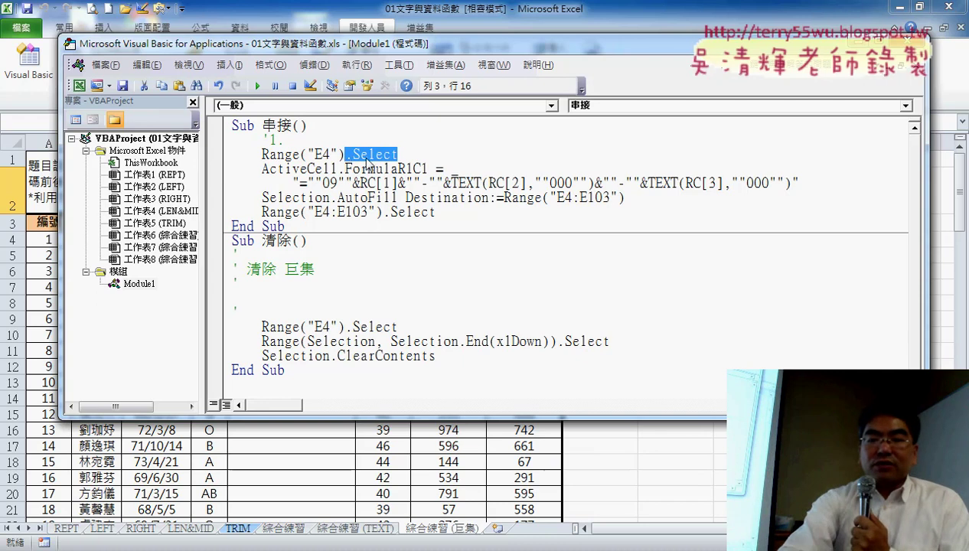
# Add a '2.XXXX comment above ActiveCell.FormulaR1C1 and fill in the XXXX placeholder text
pyautogui.click(420, 157)
pyautogui.press('Return')
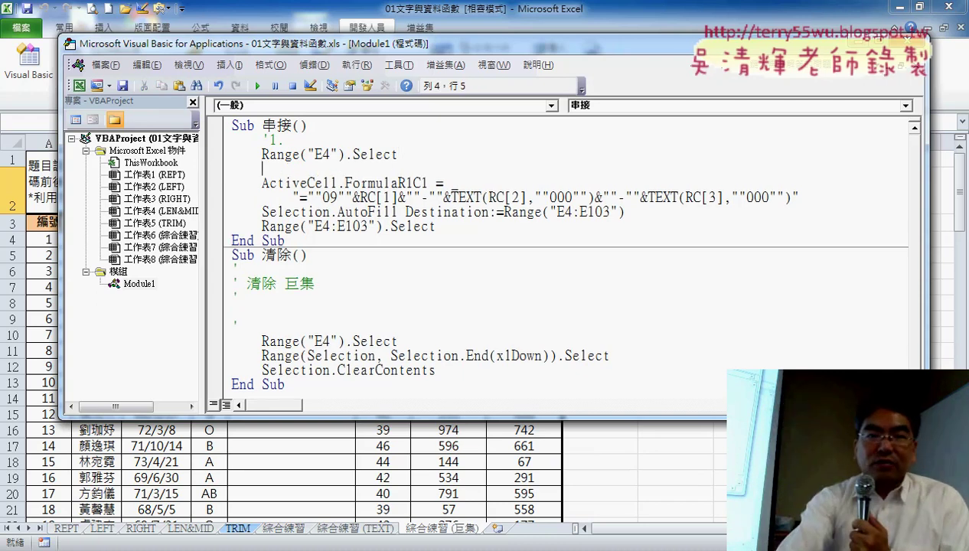
pyautogui.write("'")
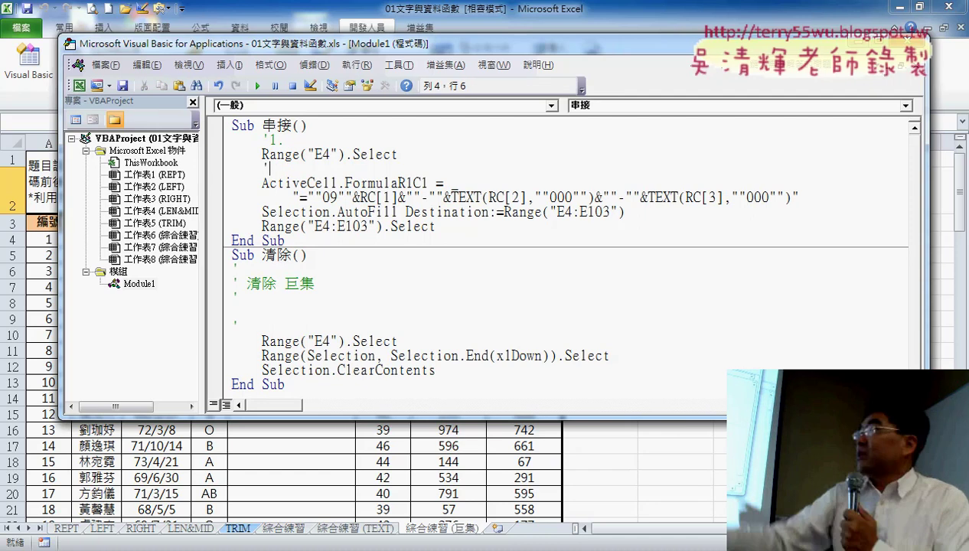
pyautogui.write('2.')
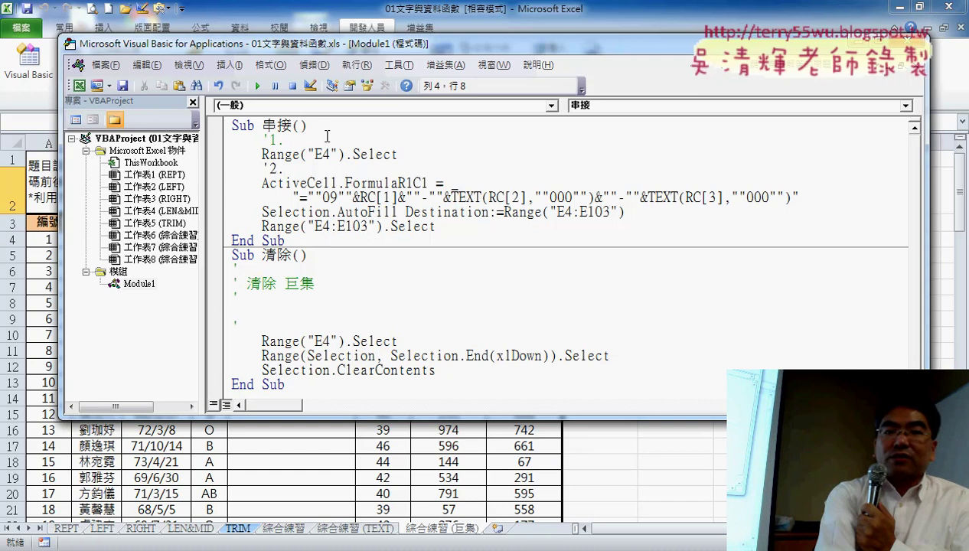
pyautogui.write('XX')
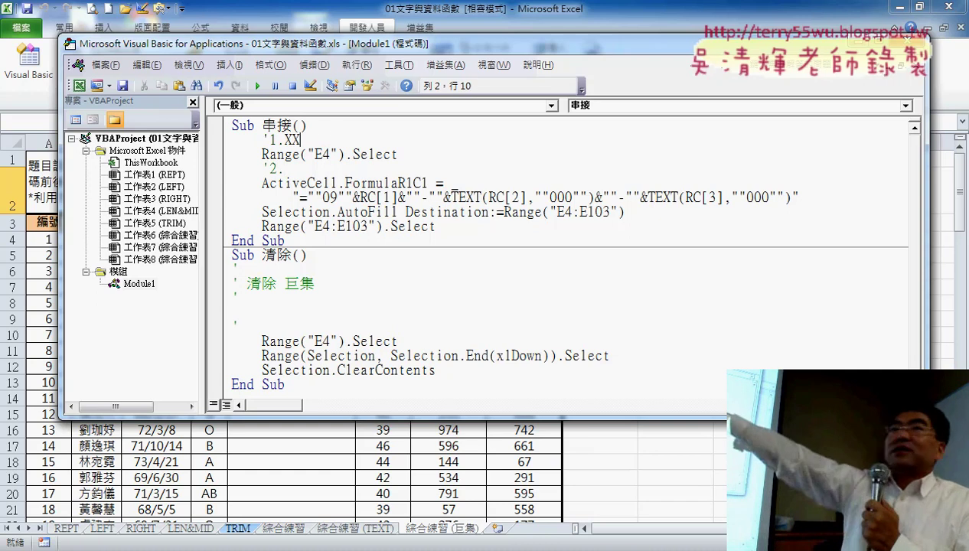
pyautogui.write('XX')
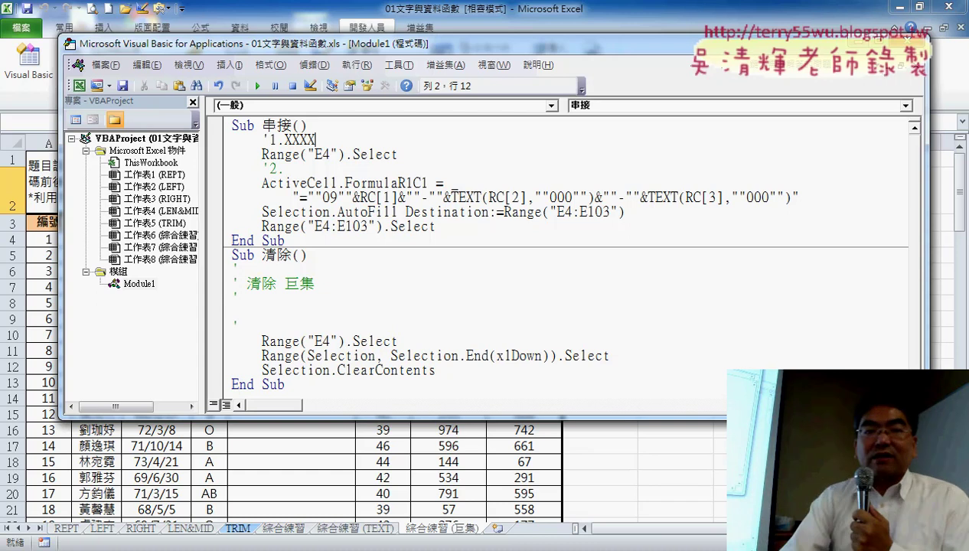
pyautogui.click(335, 167)
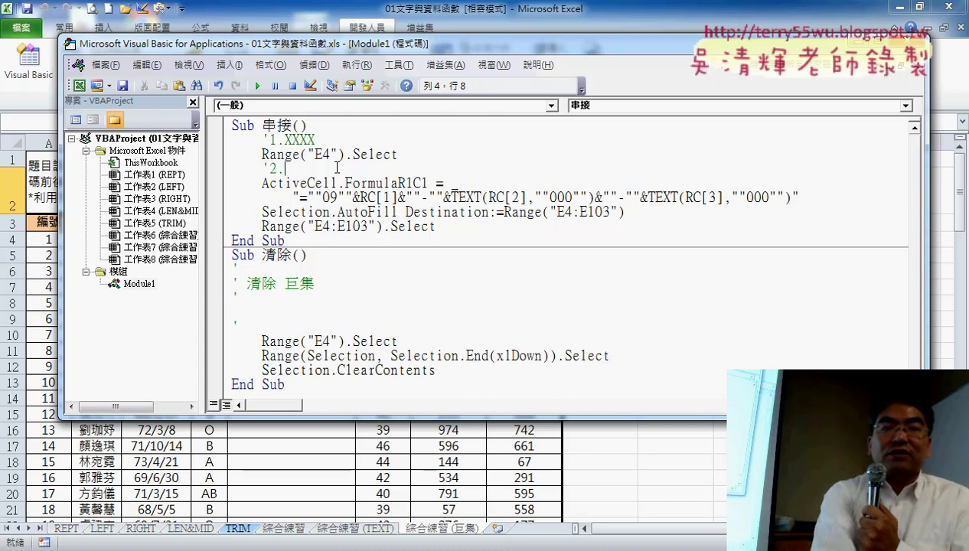
pyautogui.write('XXXX')
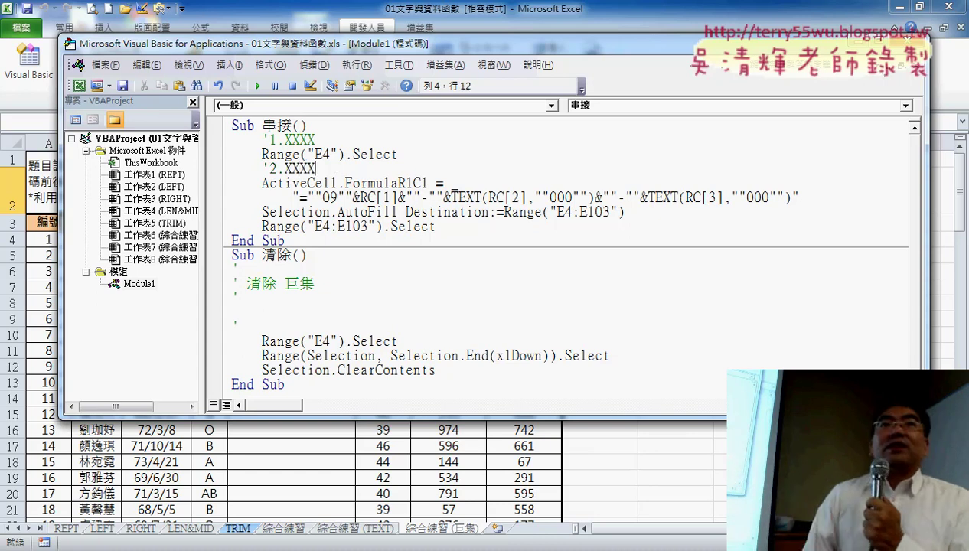
pyautogui.write('X')
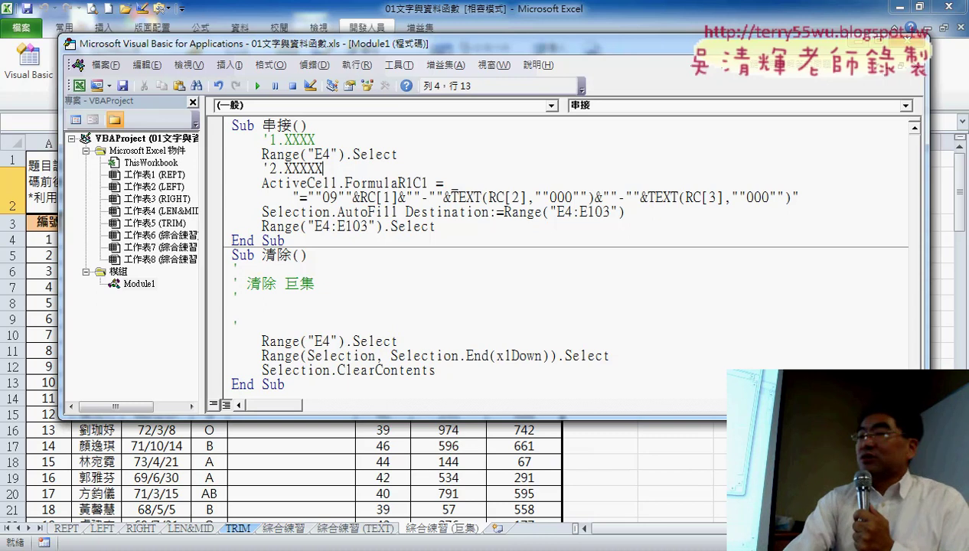
# Insert an aligned '3.XXXXX comment line between the formula line and Selection.AutoFill
pyautogui.click(652, 222)
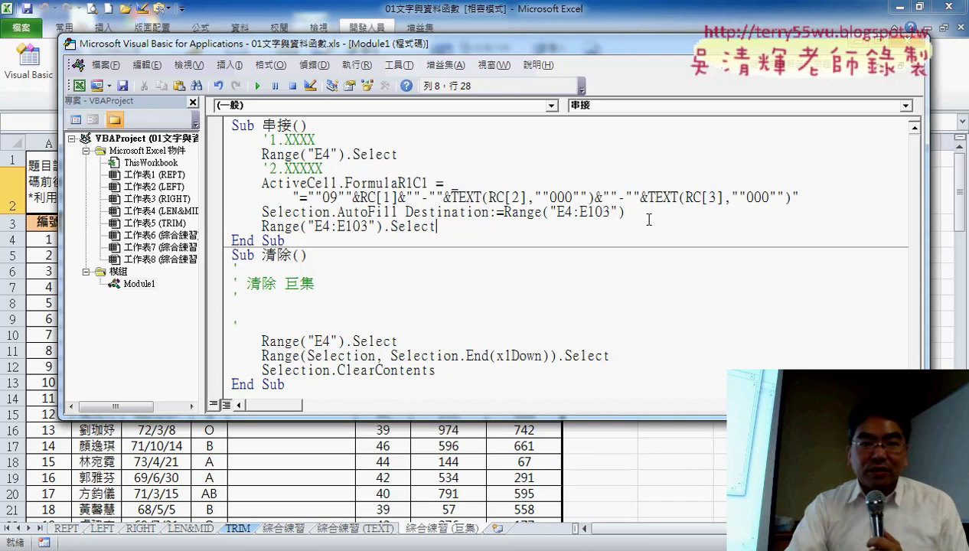
pyautogui.click(643, 216)
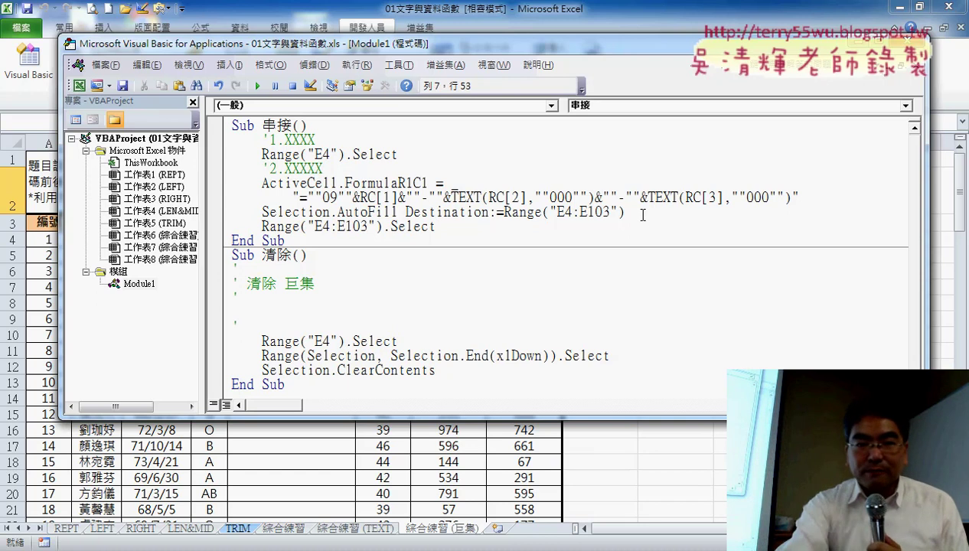
pyautogui.click(811, 197)
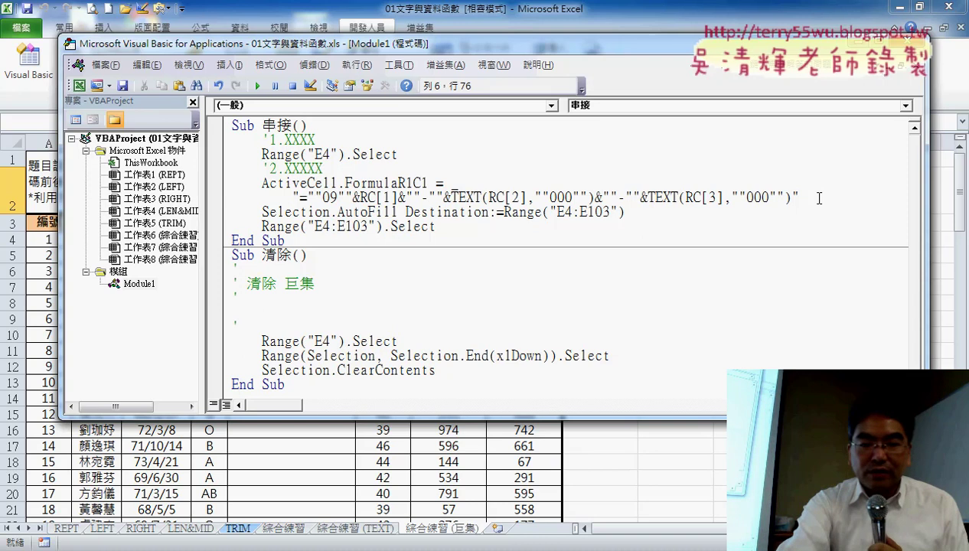
pyautogui.press('Return')
pyautogui.press('BackSpace')
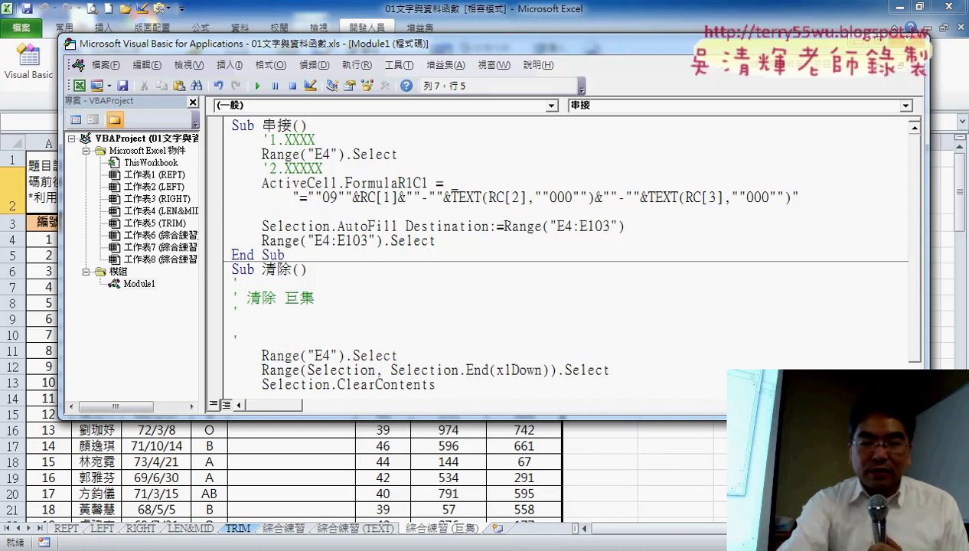
pyautogui.write("'3.")
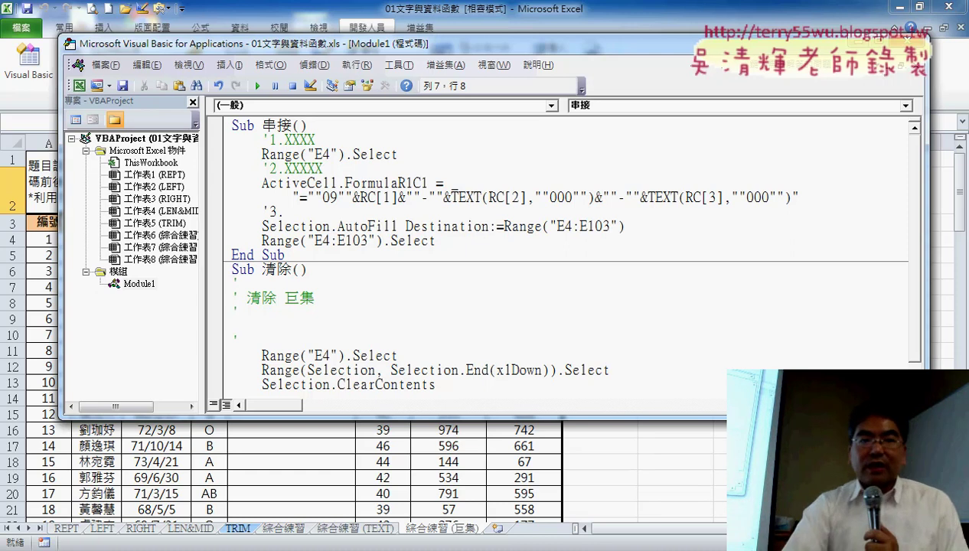
pyautogui.write('XXXXX')
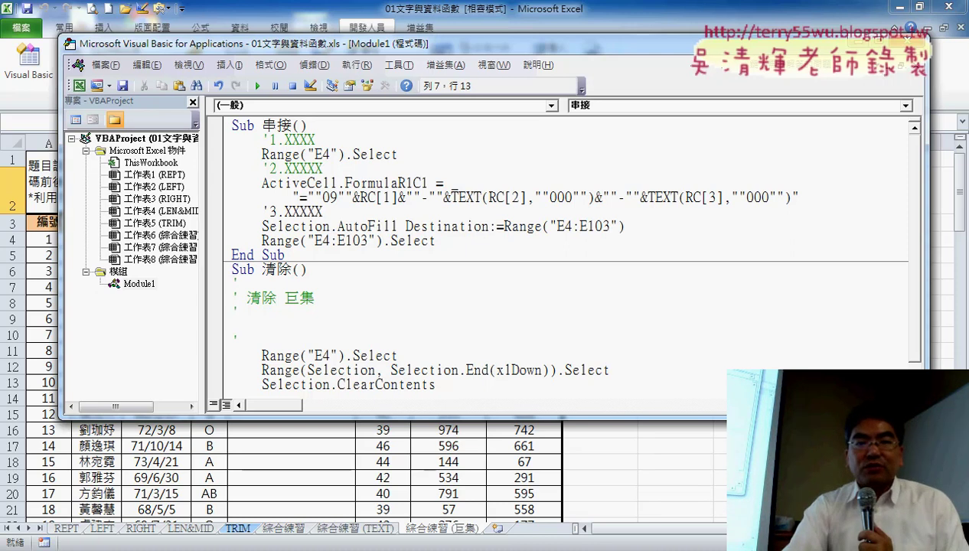
# Delete Sub 清除()'s recorded comments and add blank lines for its step comments
pyautogui.moveTo(237, 341); pyautogui.dragTo(231, 284)
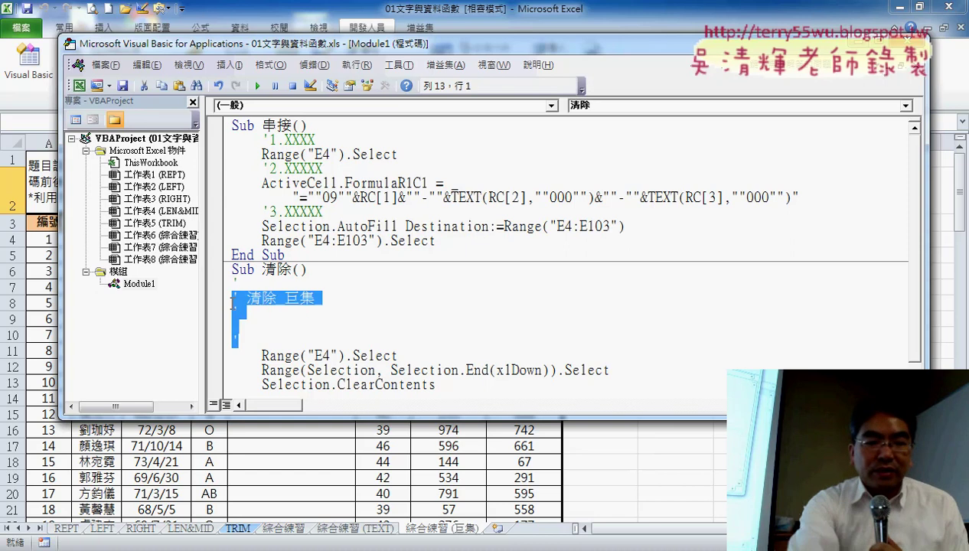
pyautogui.press('Delete')
pyautogui.write('1.')
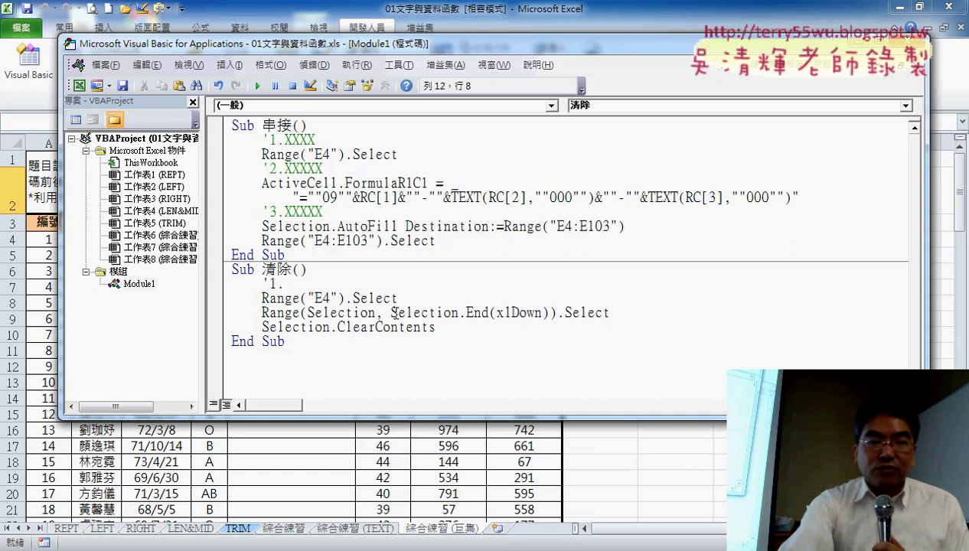
pyautogui.press('Return')
pyautogui.write("'2.")
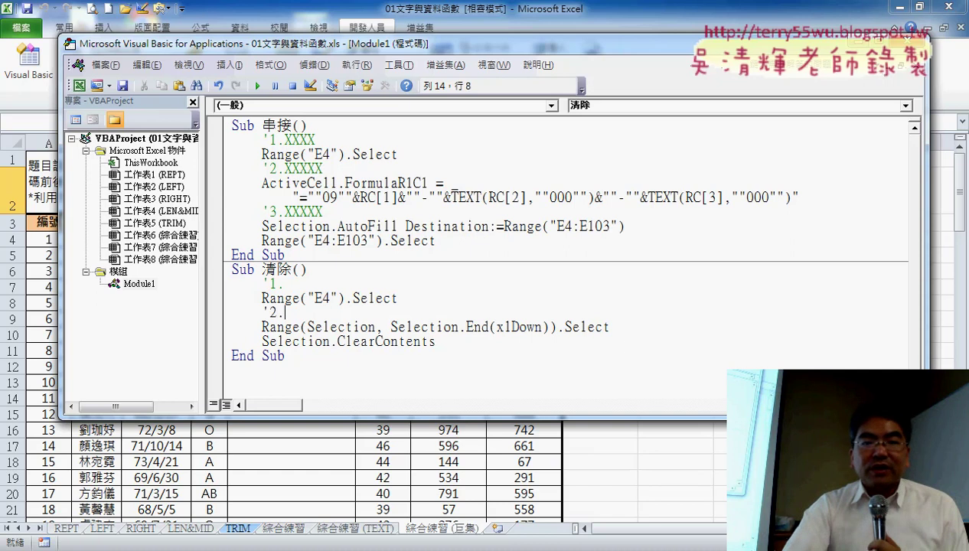
pyautogui.moveTo(623, 330); pyautogui.dragTo(261, 324)
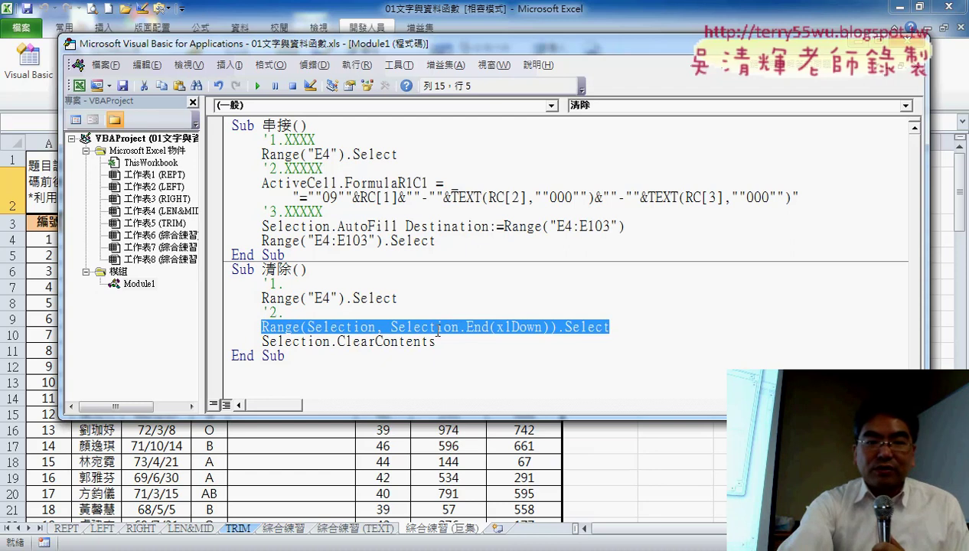
pyautogui.click(635, 338)
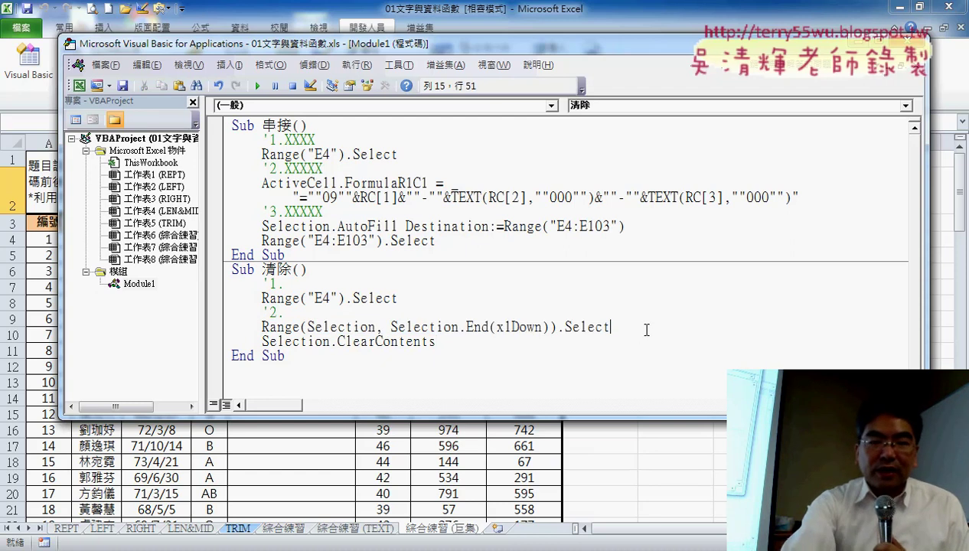
pyautogui.press('Return')
pyautogui.write("'3.")
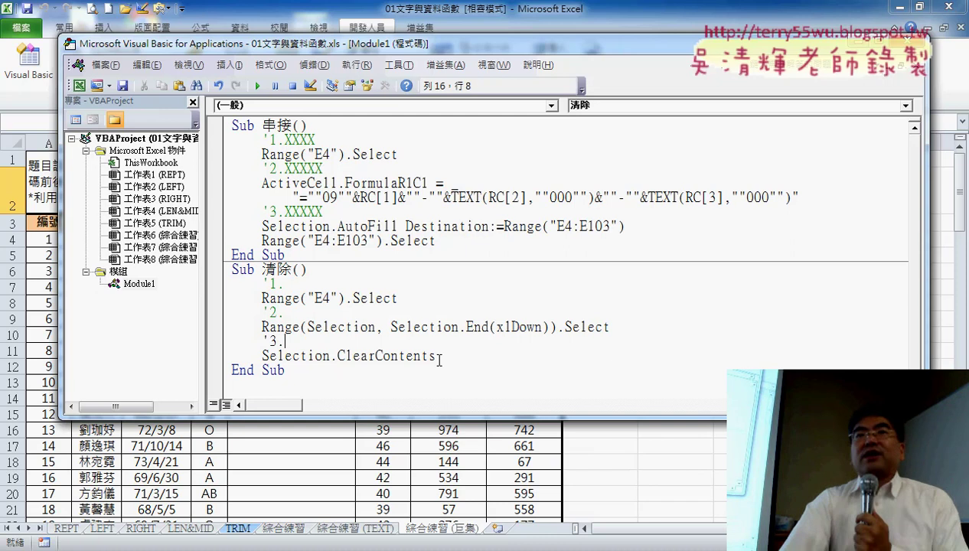
# Highlight the ClearContents method, then close the VBA editor and return to the sheet
pyautogui.moveTo(436, 356); pyautogui.dragTo(337, 356)
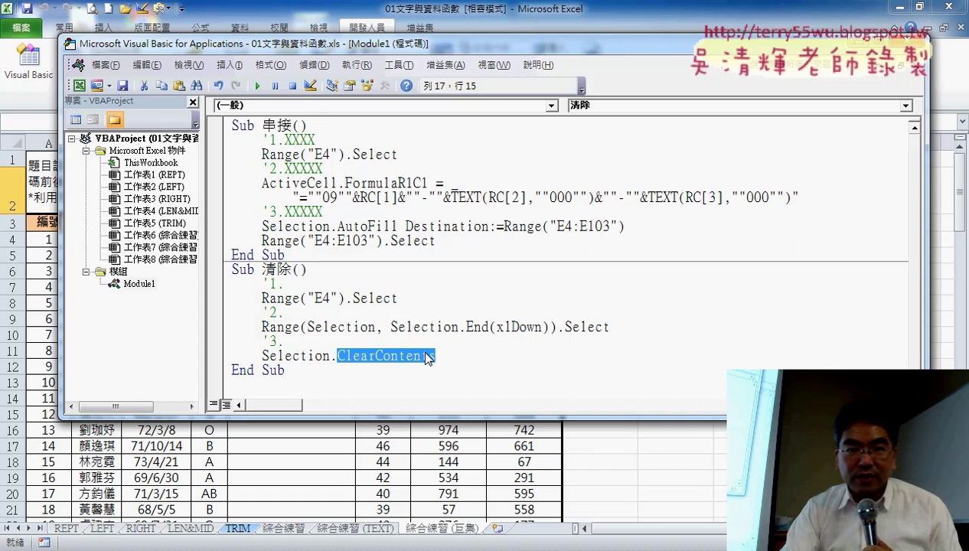
pyautogui.press('F5')
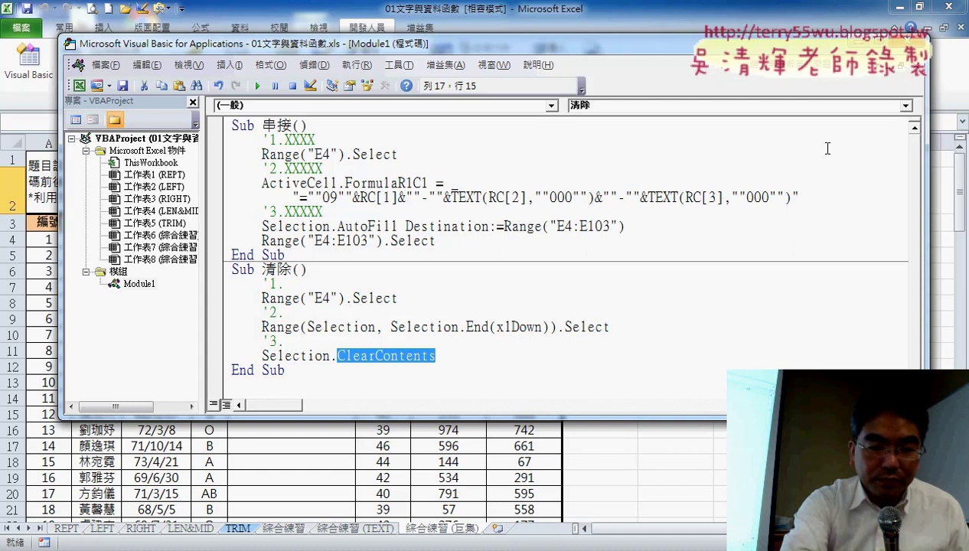
pyautogui.hotkey('alt', 'F11')
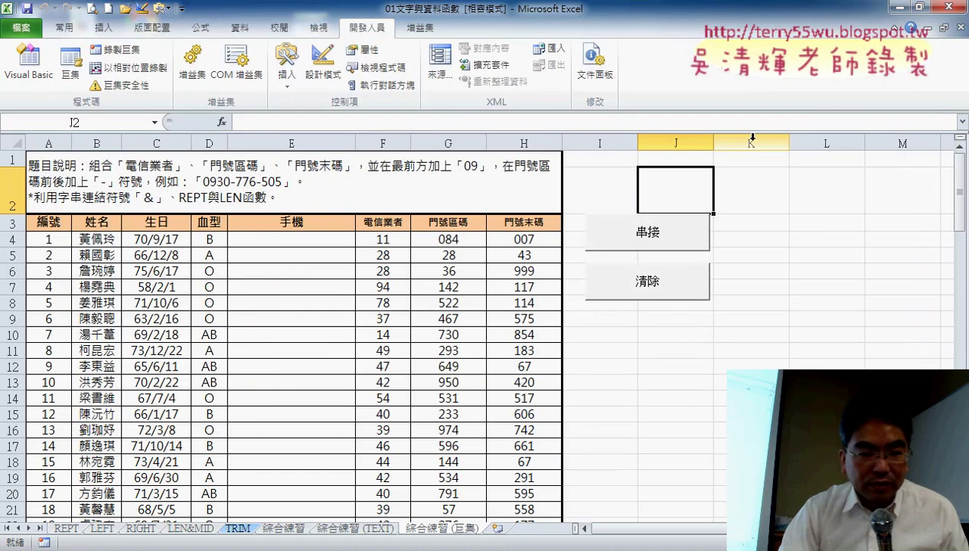
# Step one more line of the macro, then bring the 範例檔 folder window to the front
pyautogui.press('F8')
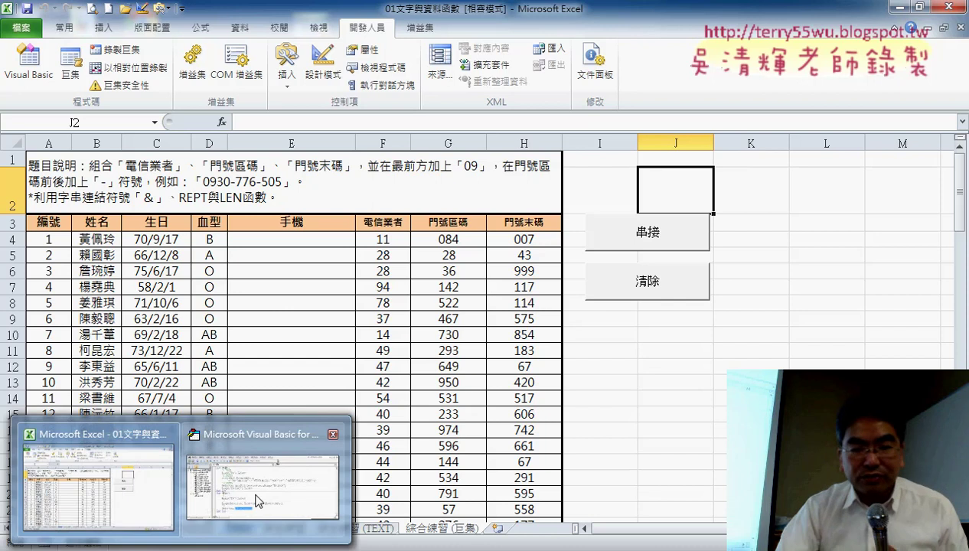
pyautogui.click(262, 478)
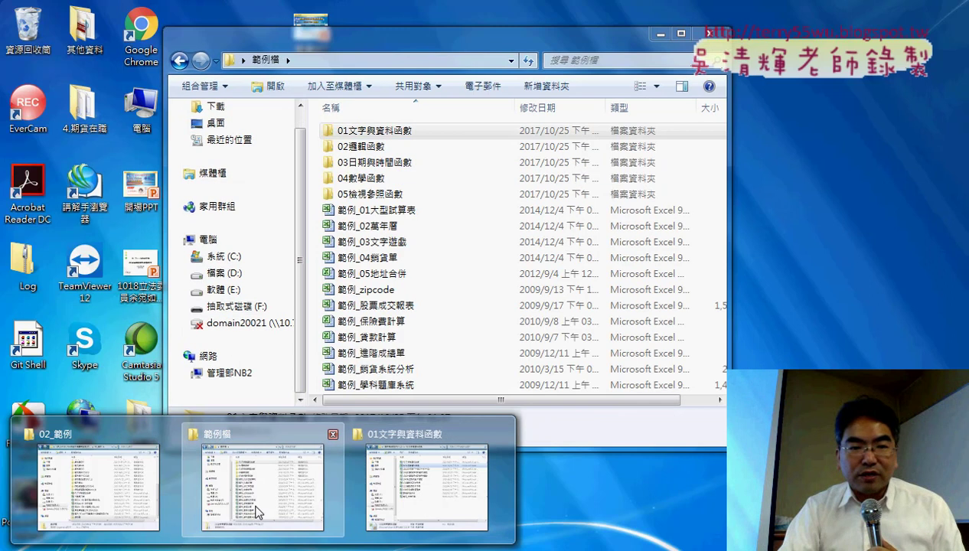
pyautogui.click(258, 518)
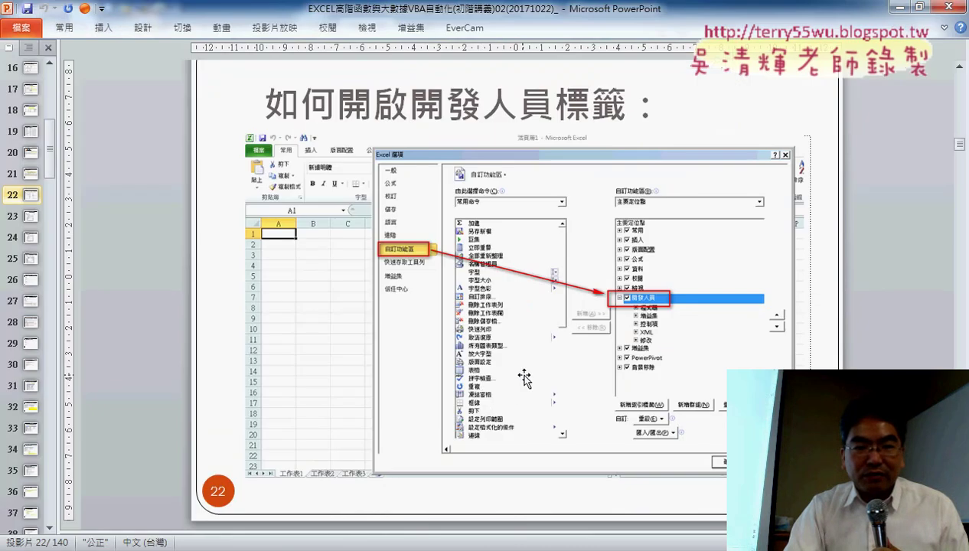
# Scroll the lecture deck from slide 23 down to the VBA code slide
pyautogui.scroll(-1, 524, 375)
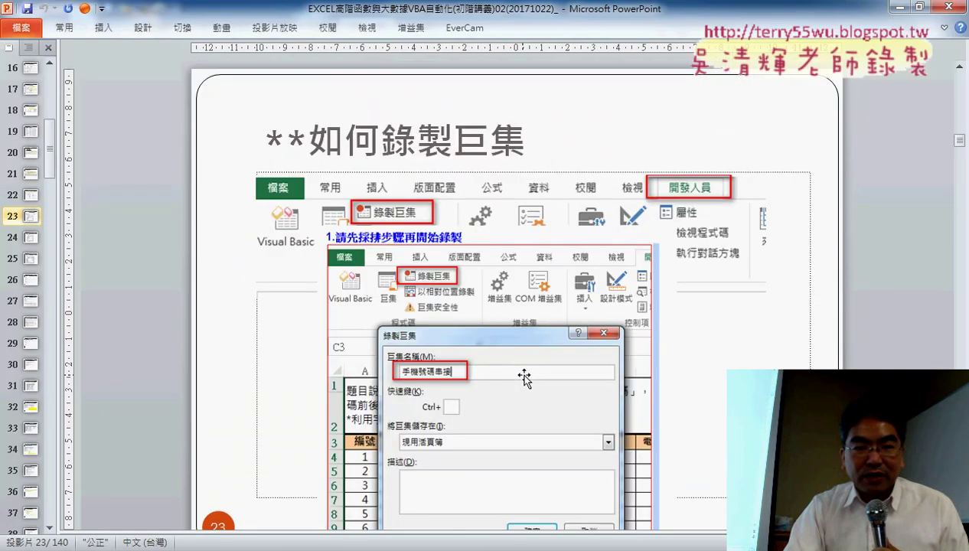
pyautogui.scroll(-1, 523, 375)
pyautogui.scroll(-1, 523, 376)
pyautogui.scroll(-1, 524, 376)
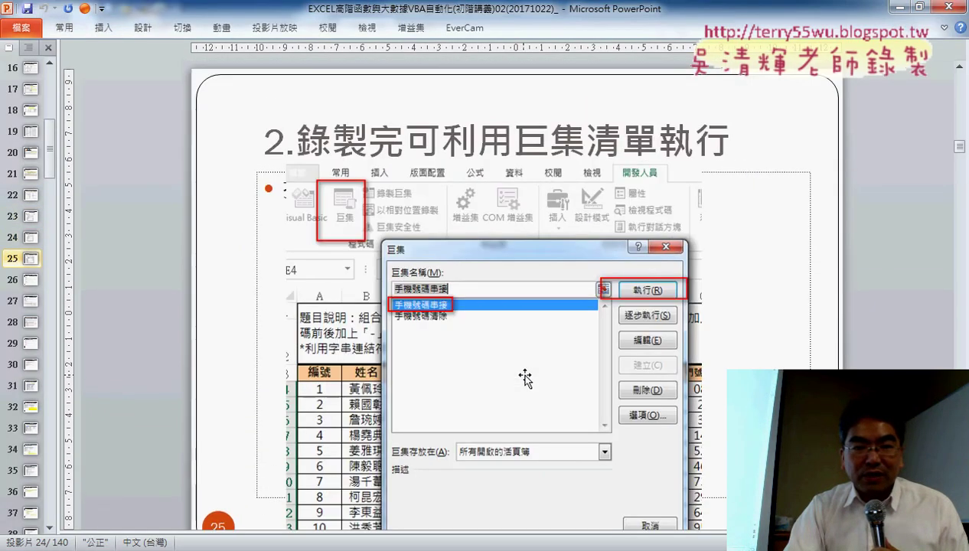
pyautogui.scroll(-1, 524, 377)
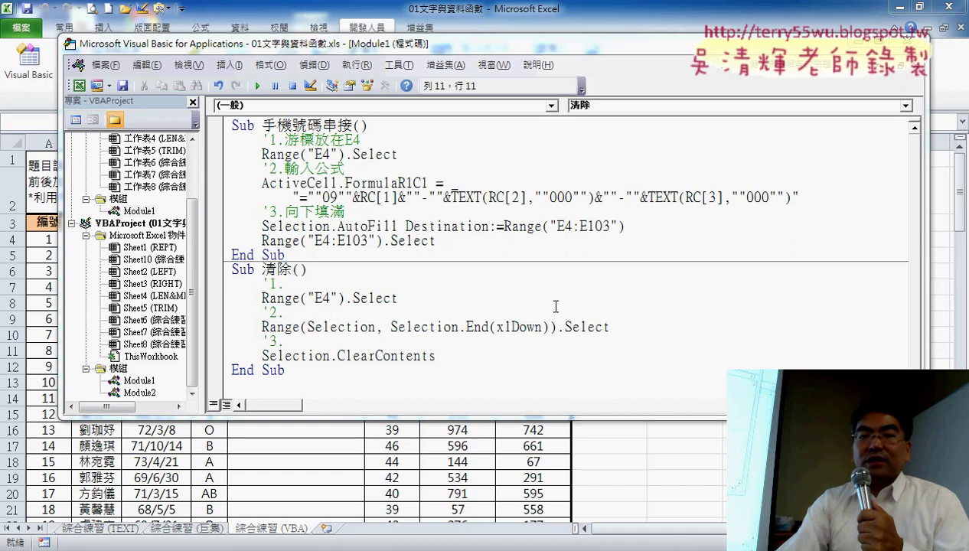
# Highlight the end row 103 in both Range("E4:E103") lines, then close the code editor
pyautogui.moveTo(609, 226); pyautogui.dragTo(587, 225)
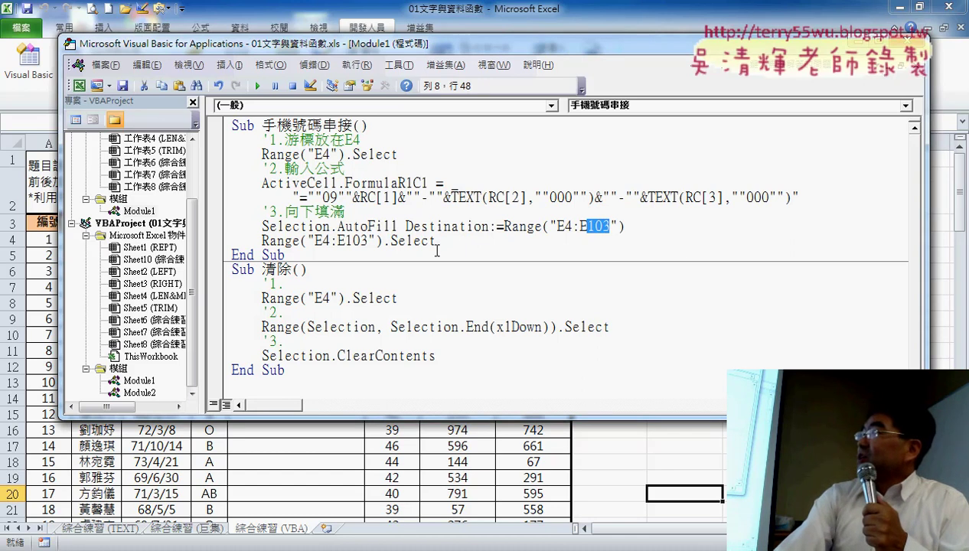
pyautogui.moveTo(368, 242); pyautogui.dragTo(346, 241)
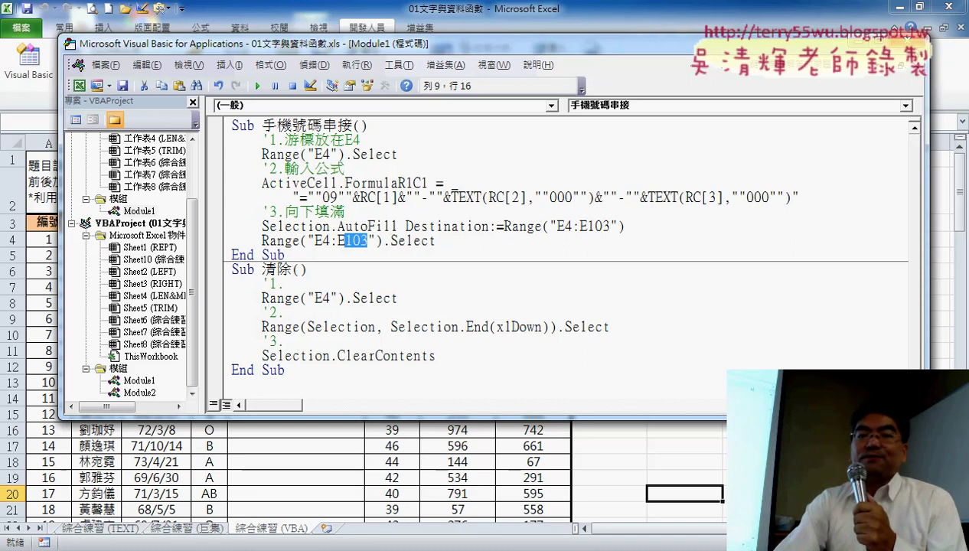
pyautogui.click(908, 39)
pyautogui.click(641, 443)
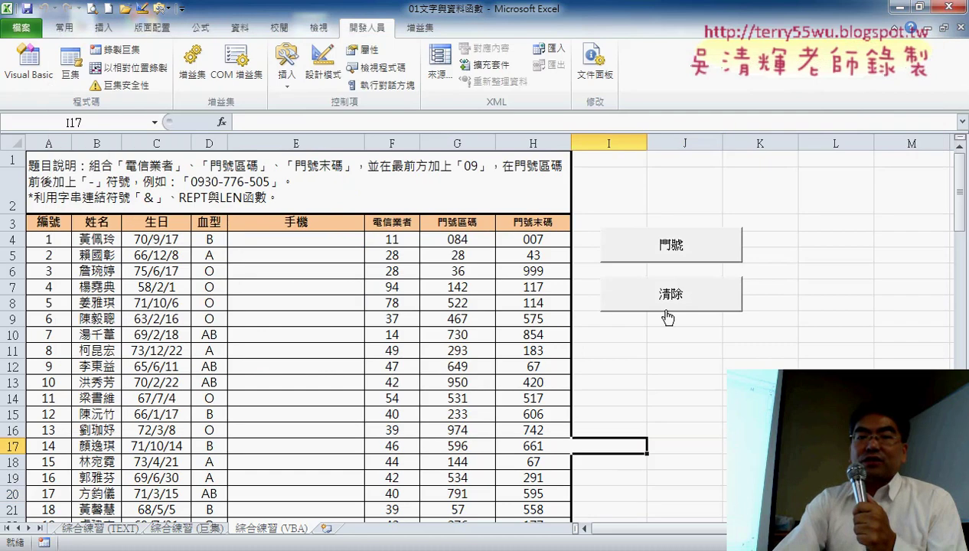
pyautogui.click(669, 248)
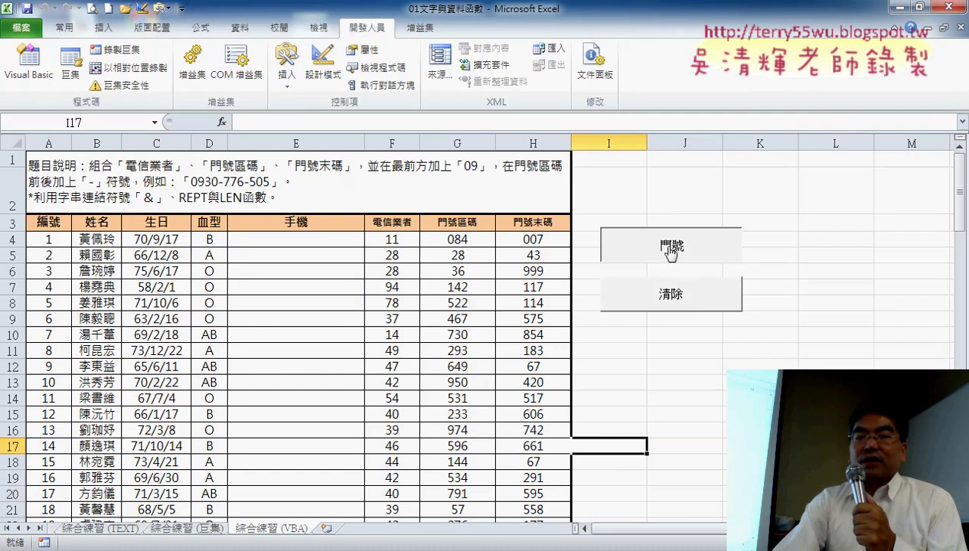
pyautogui.click(668, 294)
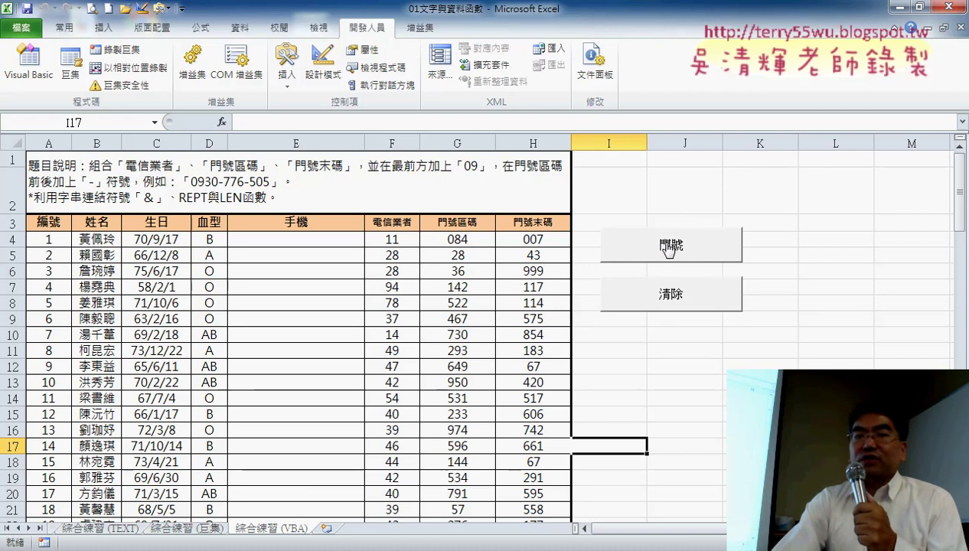
# Close the practice workbook unsaved, and copy 綜合練習 (巨集) to the end as 綜合練習 (VBA)
pyautogui.click(951, 7)
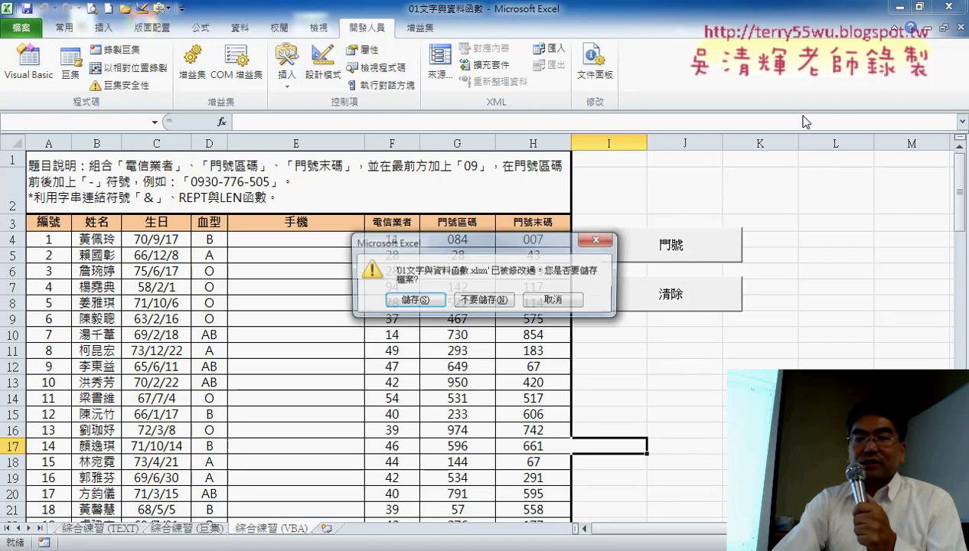
pyautogui.click(484, 300)
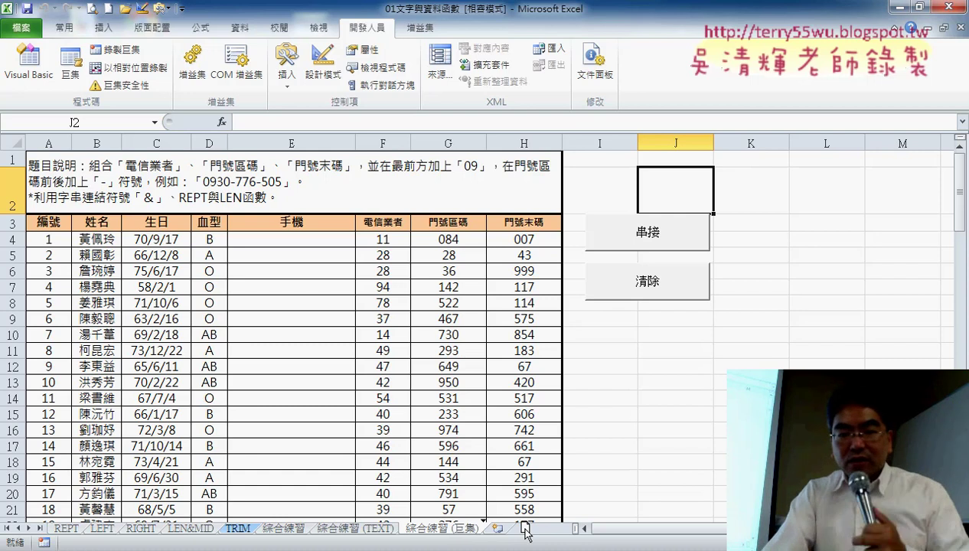
pyautogui.moveTo(525, 533); pyautogui.dragTo(545, 533)
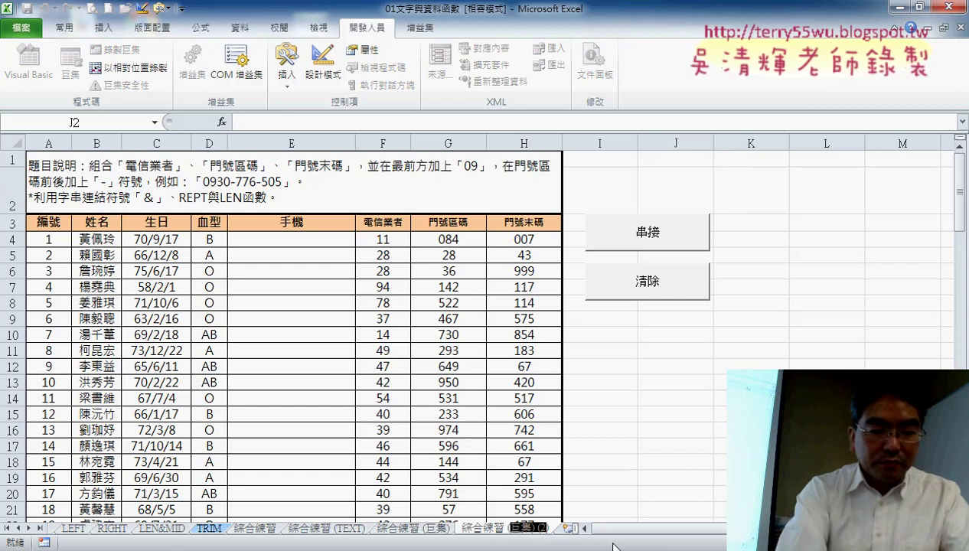
pyautogui.write('VBA')
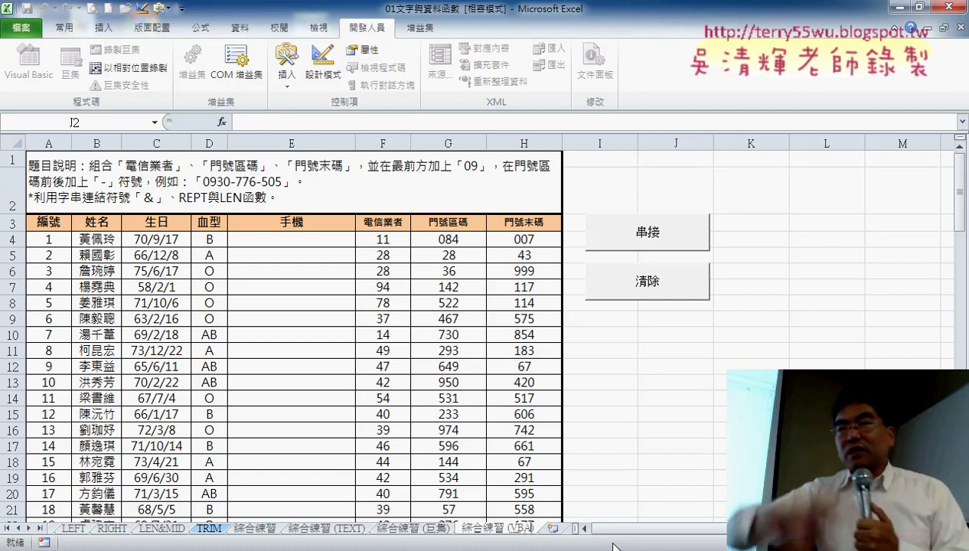
pyautogui.press('Return')
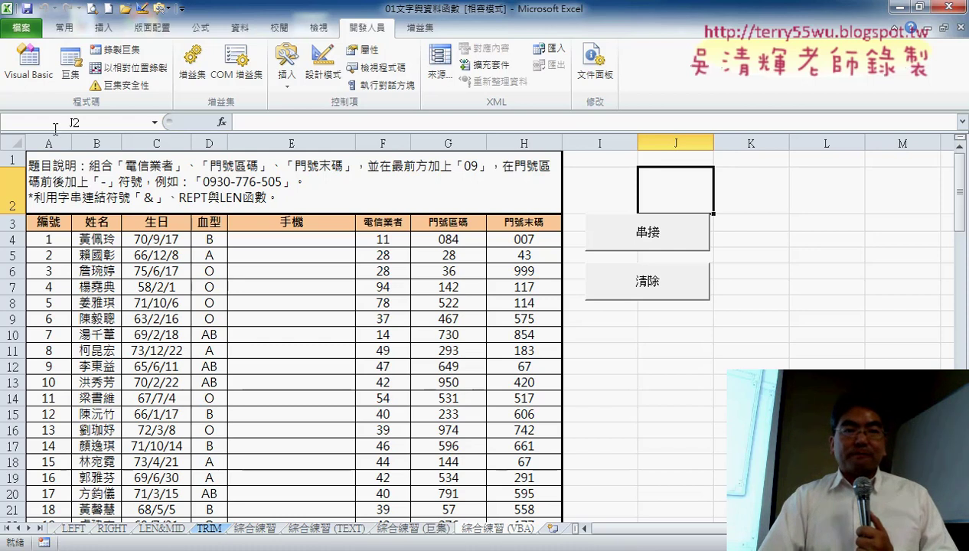
# Open the Visual Basic editor on Module1 and stretch its window taller
pyautogui.click(29, 68)
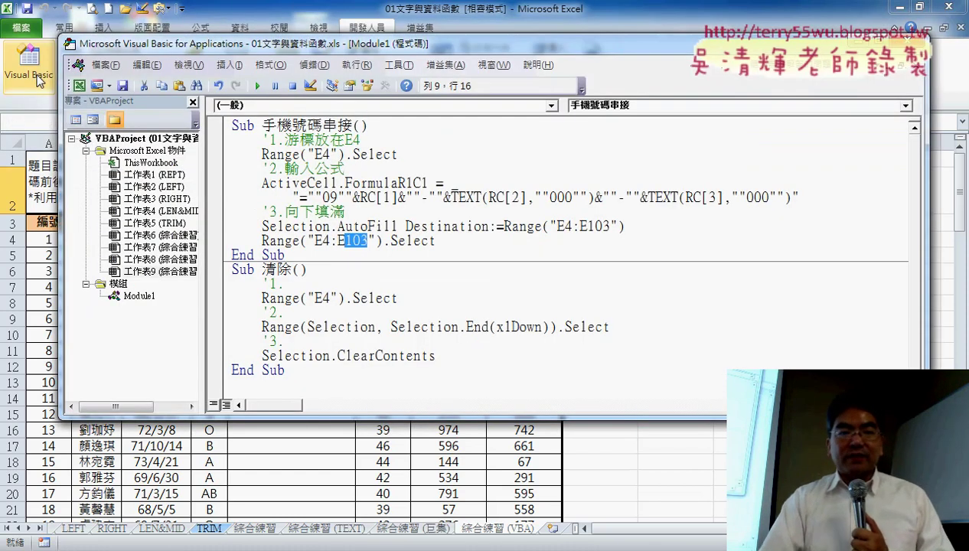
pyautogui.moveTo(314, 414); pyautogui.dragTo(314, 465)
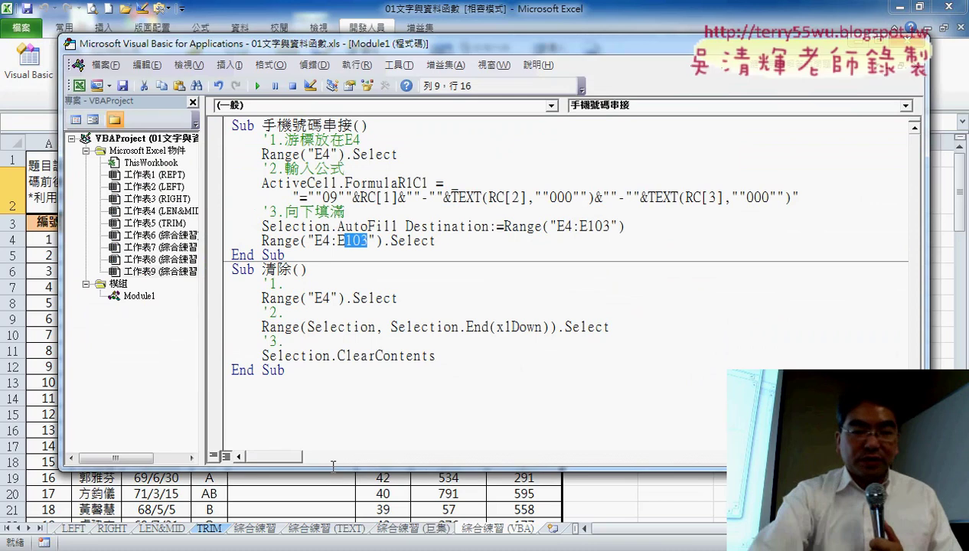